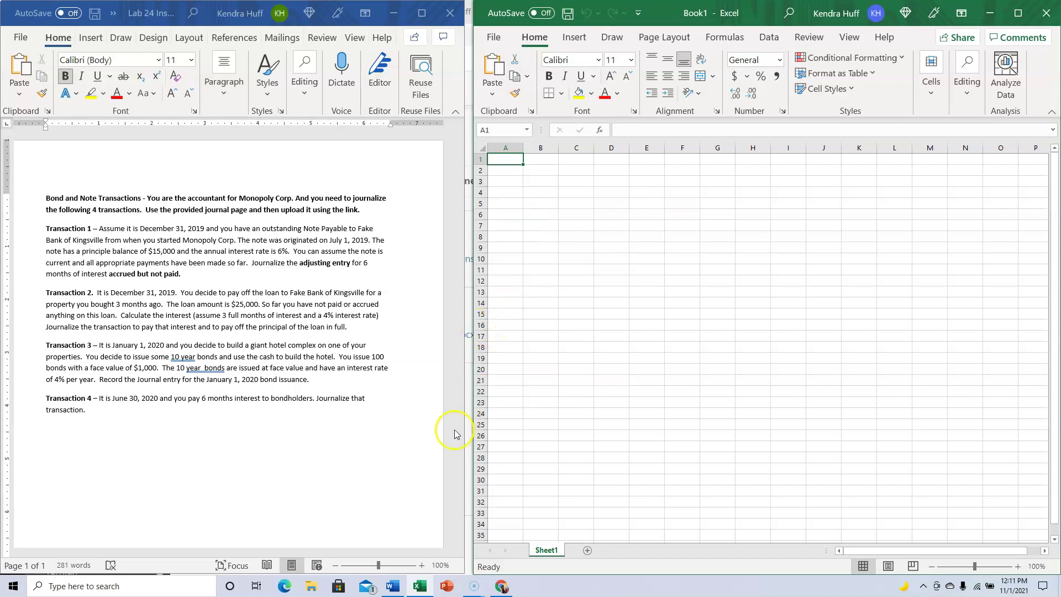
# - Arrange the workbook beside the Lab 24 instructions document
pyautogui.click(994, 15)
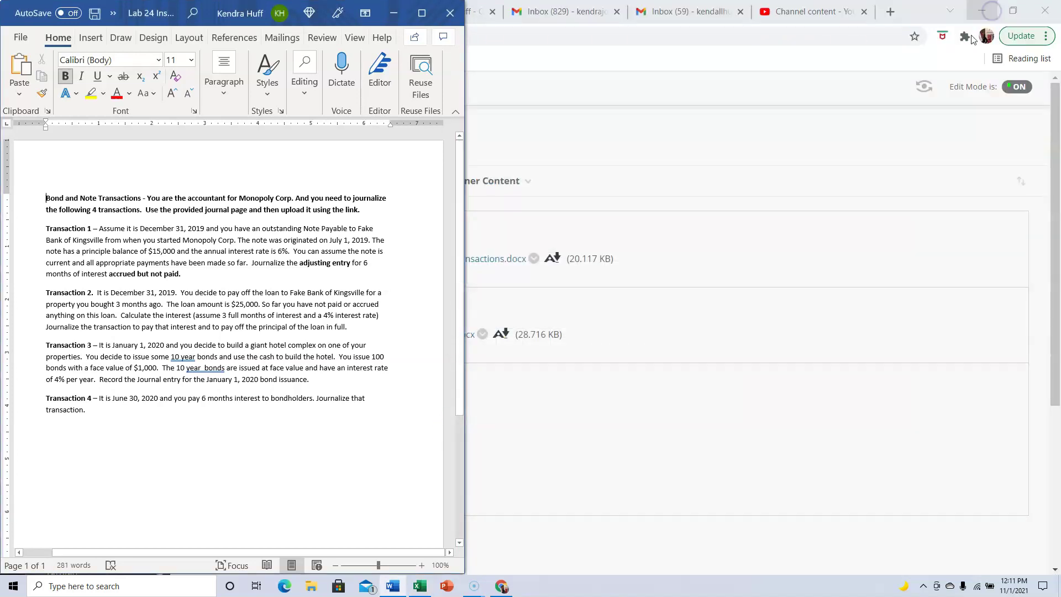
pyautogui.click(391, 15)
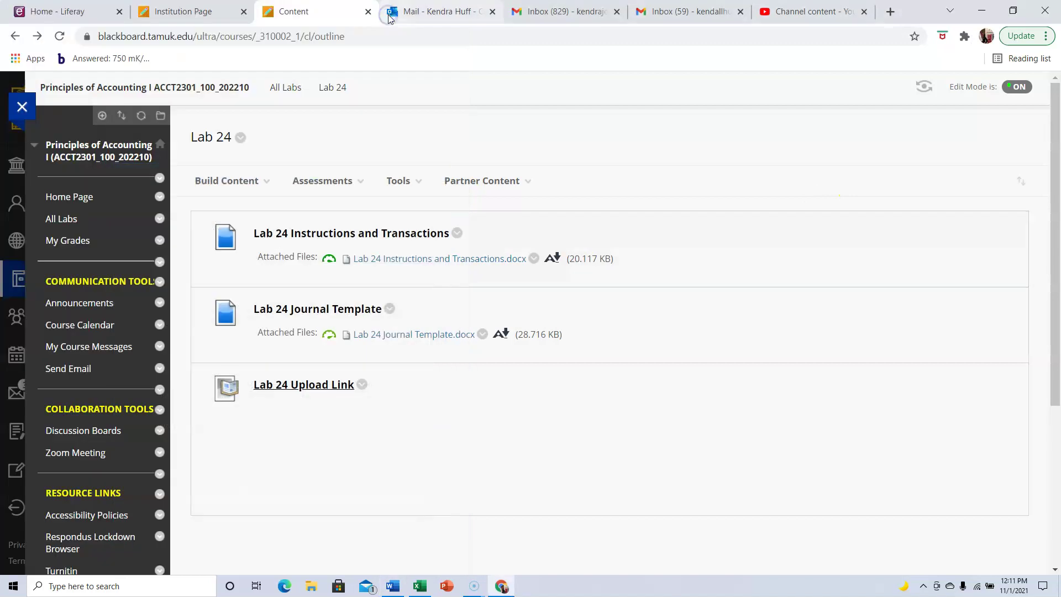
pyautogui.click(392, 587)
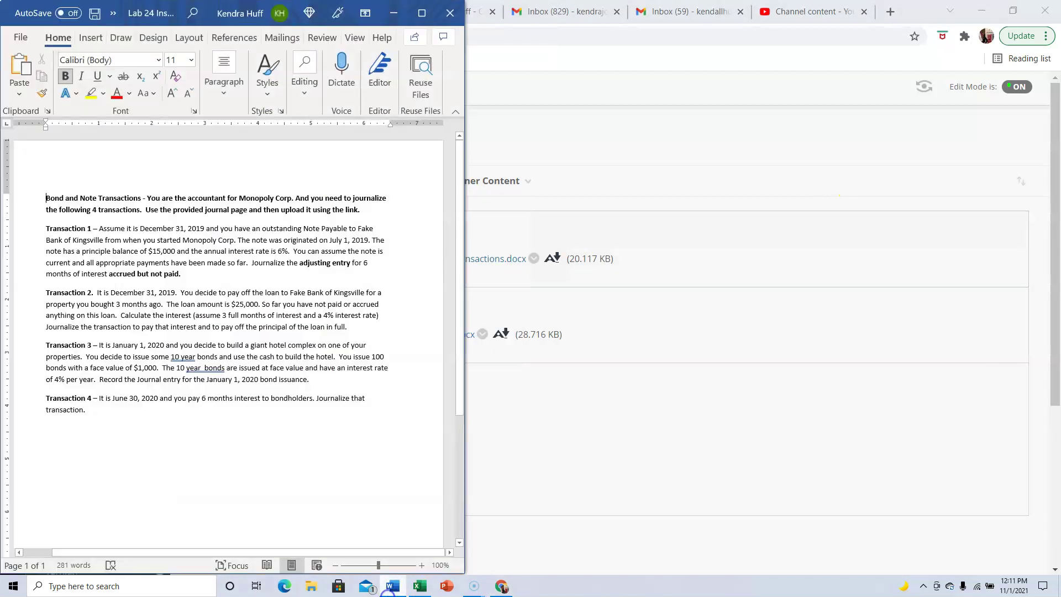
pyautogui.click(421, 586)
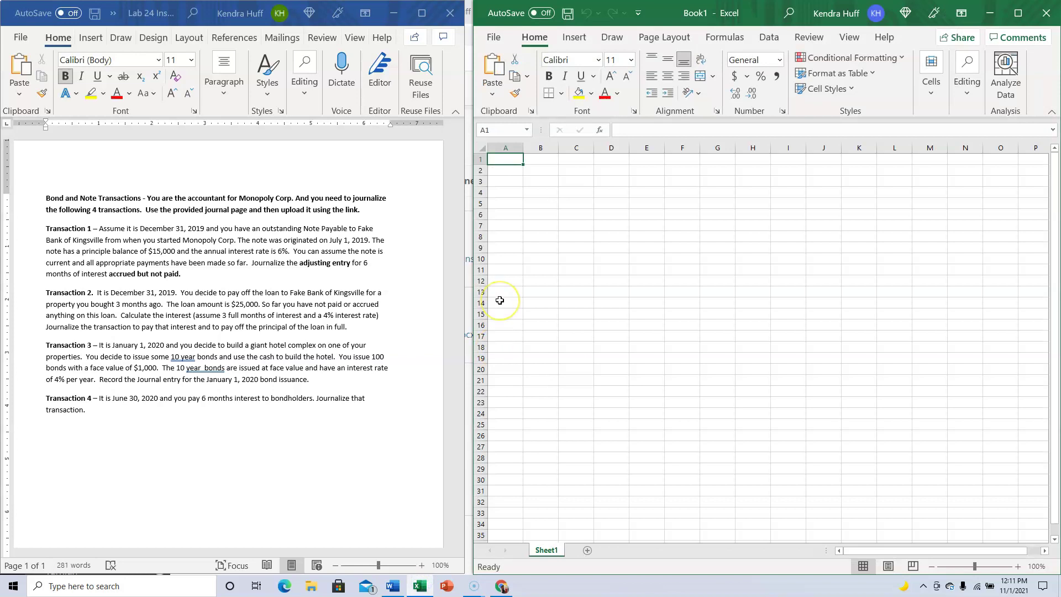
# - Enter the title 'Lab 24' in A1 and move down to row 3
pyautogui.write('Lab 24')
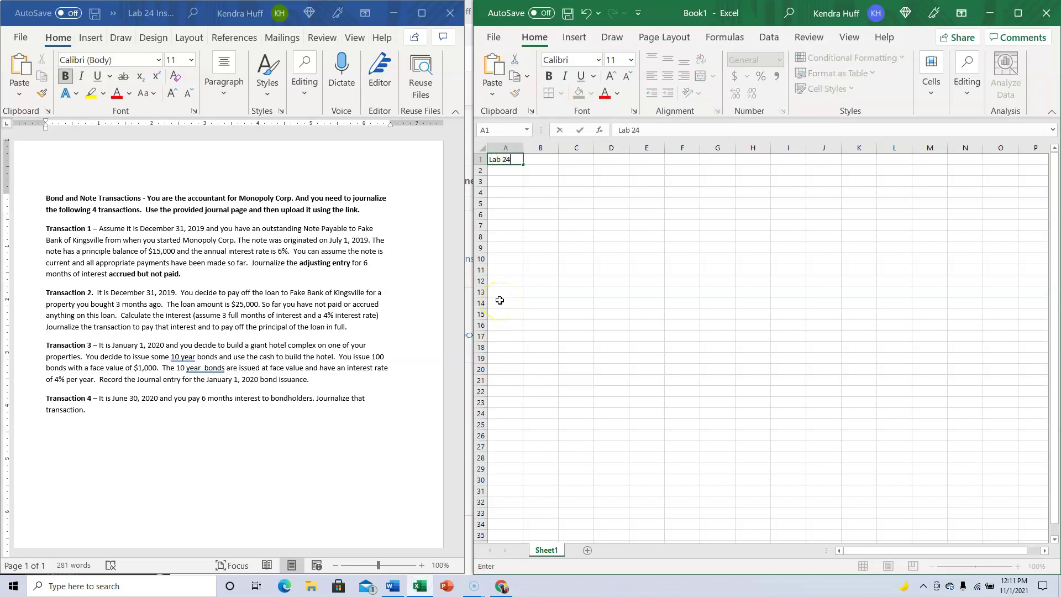
pyautogui.press('Return')
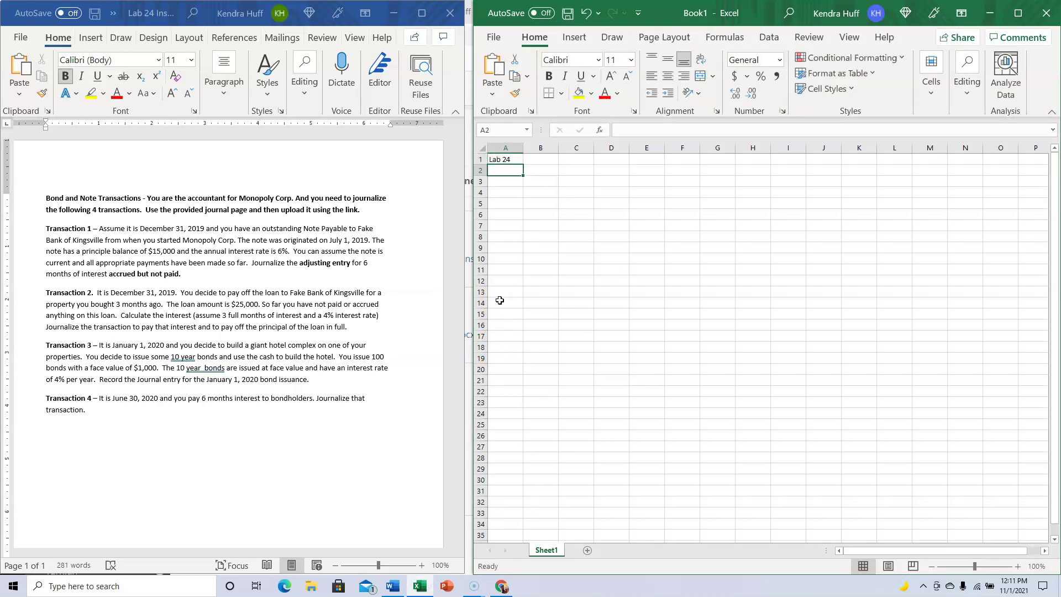
pyautogui.press('Return')
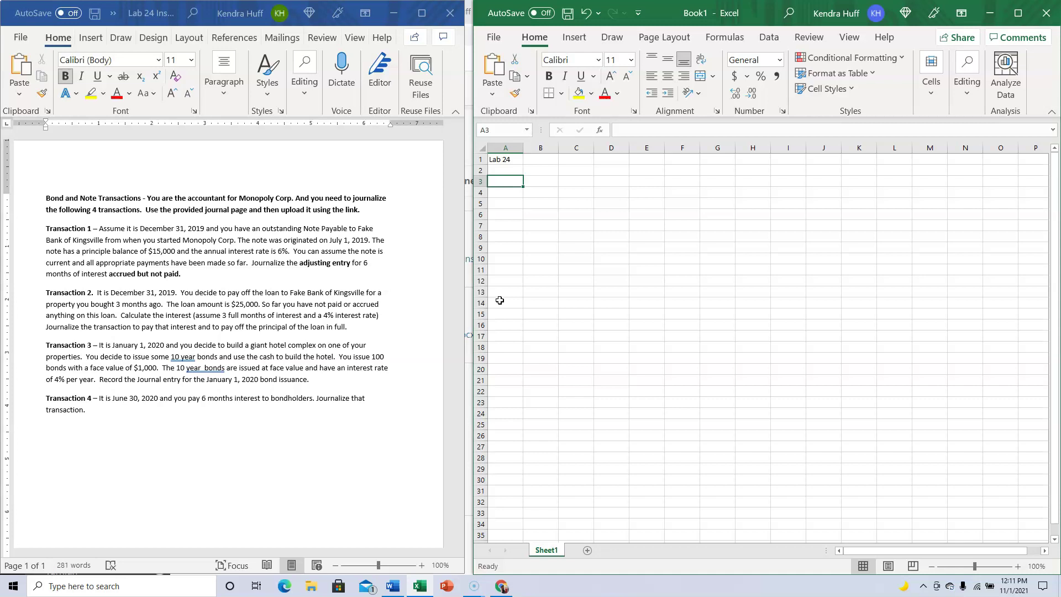
# - Enter the Transaction 1 label, the date 12/31/2019 and an 'Adj Entry' note in column A
pyautogui.write('Tran')
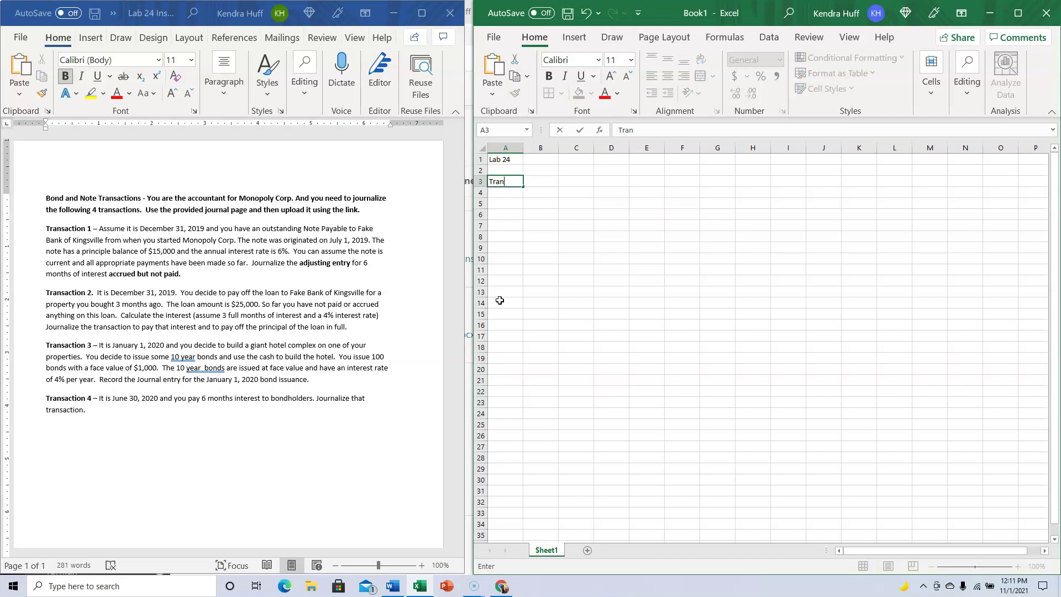
pyautogui.write('sacrion 1:')
pyautogui.press('Return')
pyautogui.press('Return')
pyautogui.write('12/31/')
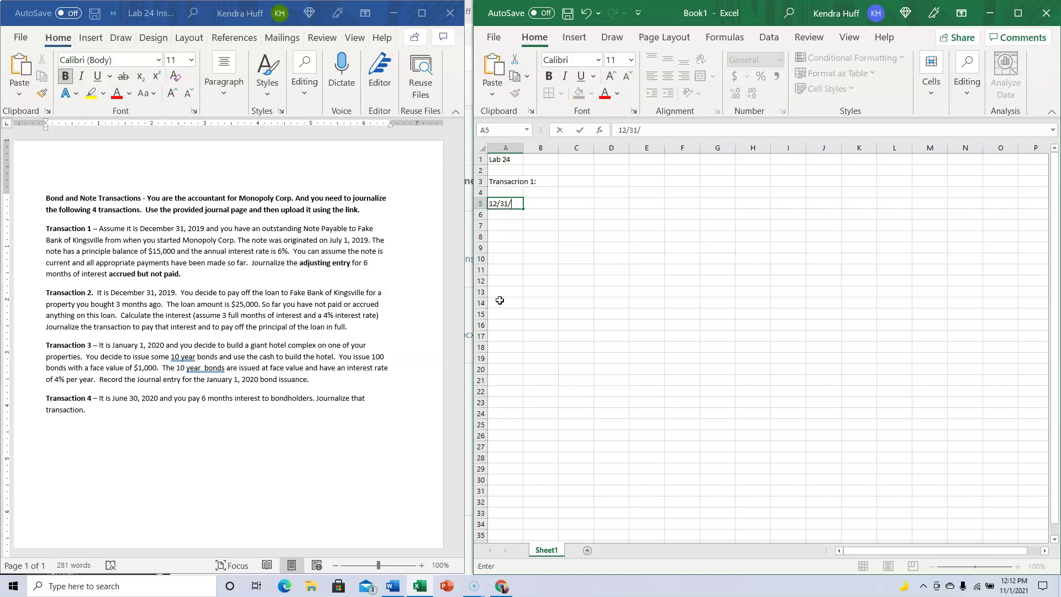
pyautogui.write('2019')
pyautogui.press('Return')
pyautogui.write('Adj Entry')
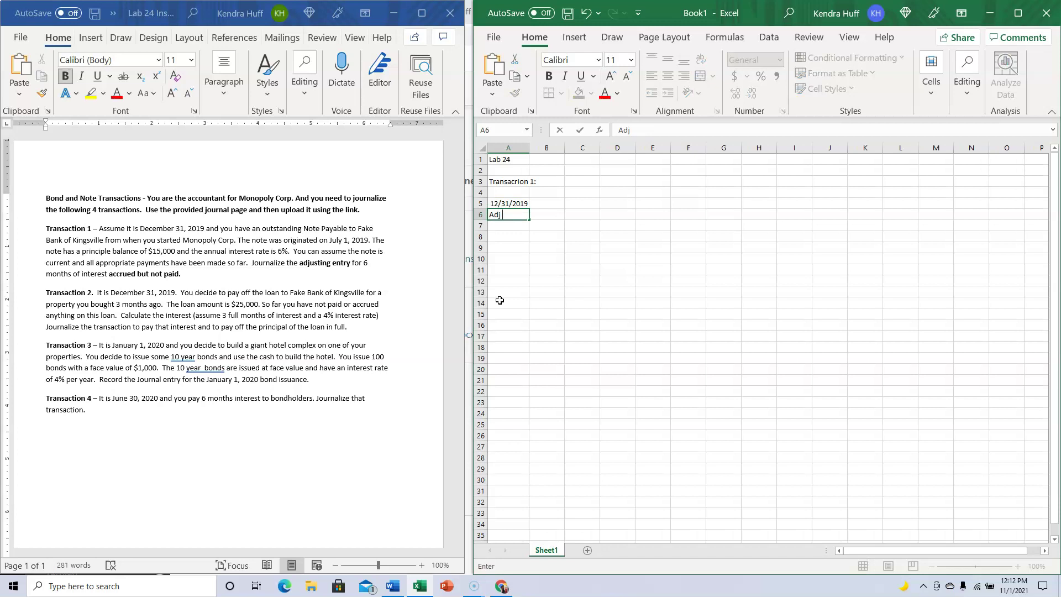
pyautogui.press('Return')
pyautogui.press('Up')
pyautogui.press('Up')
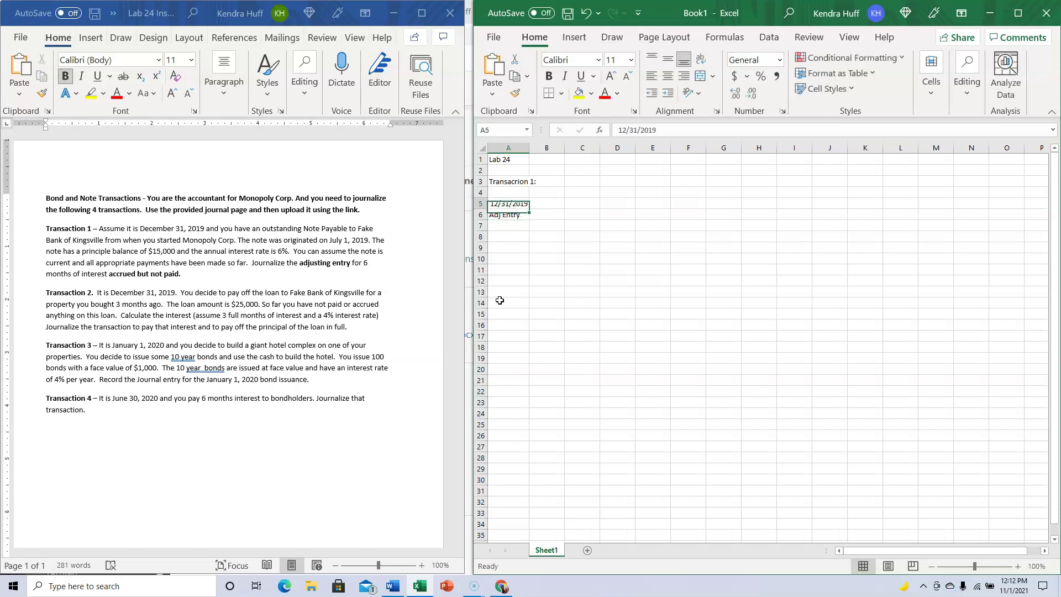
pyautogui.press('Right')
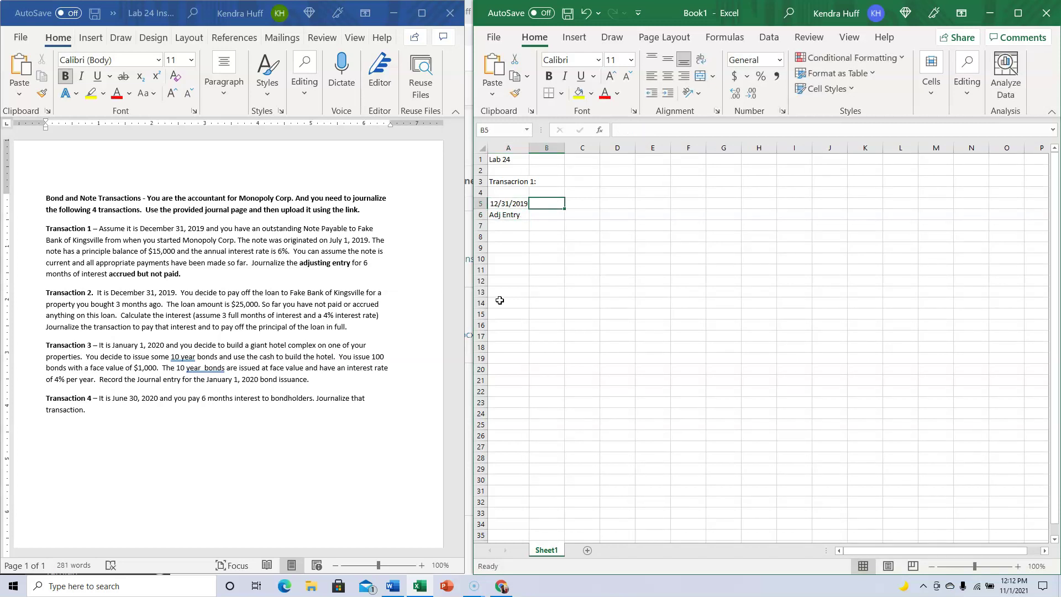
# - Enter the Interest Expense debit account, the indented Interest Payable credit, and the (15000*.06*6/12) note
pyautogui.write('Inte')
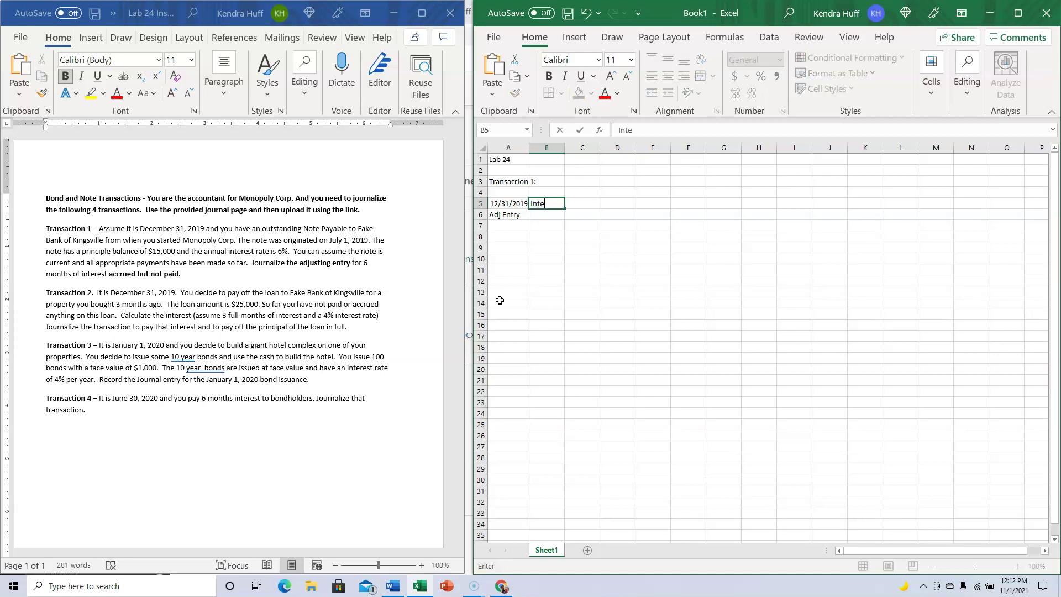
pyautogui.write('restr Expense')
pyautogui.press('Return')
pyautogui.press('Right')
pyautogui.write('Interest p')
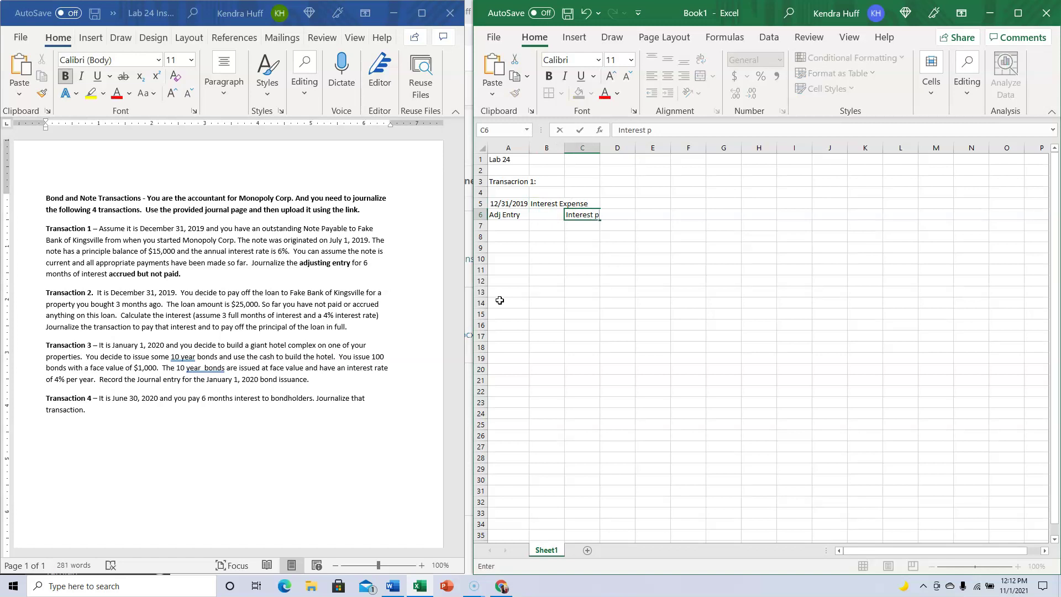
pyautogui.press('BackSpace')
pyautogui.write('Payable')
pyautogui.press('Return')
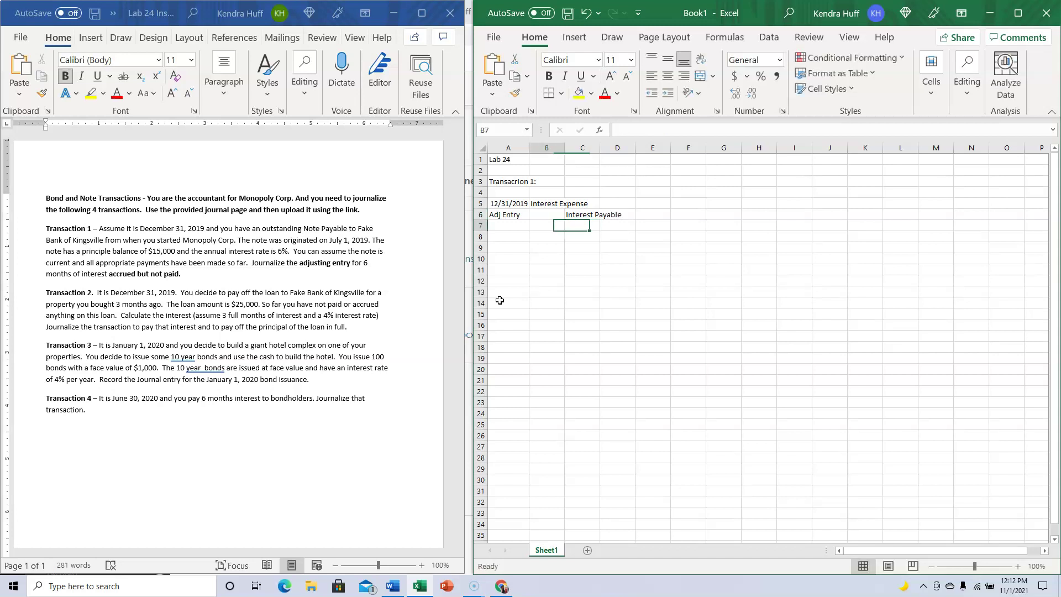
pyautogui.write('(')
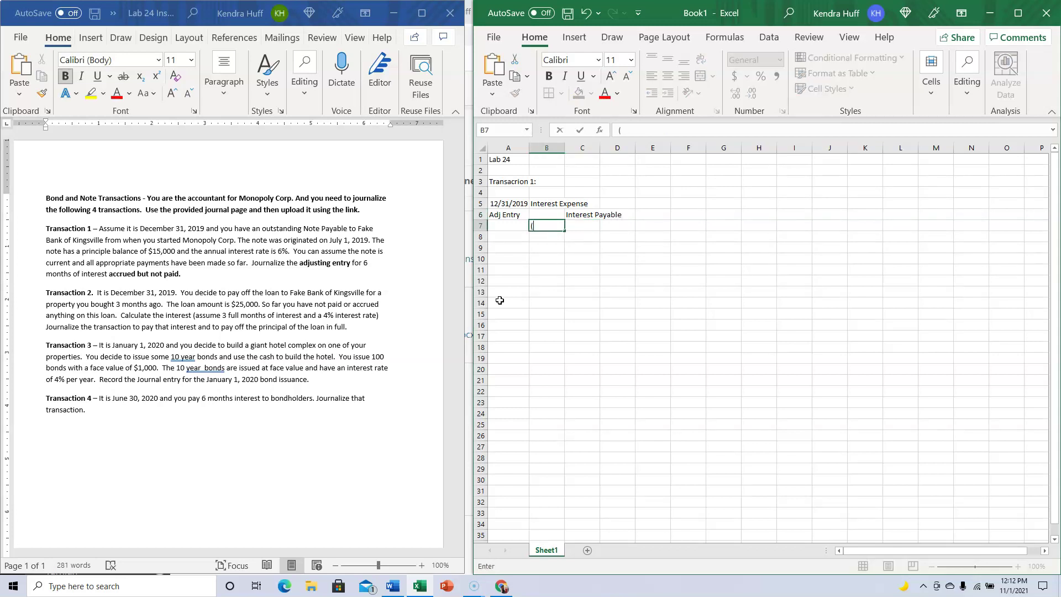
pyautogui.write('15000*.06*6/12)')
pyautogui.press('Return')
# - Enter =15000*.06*6/12 as the E5 debit and 450 as the F6 credit
pyautogui.press('Up')
pyautogui.press('Up')
pyautogui.press('Up')
pyautogui.press('Right')
pyautogui.press('Right')
pyautogui.press('Right')
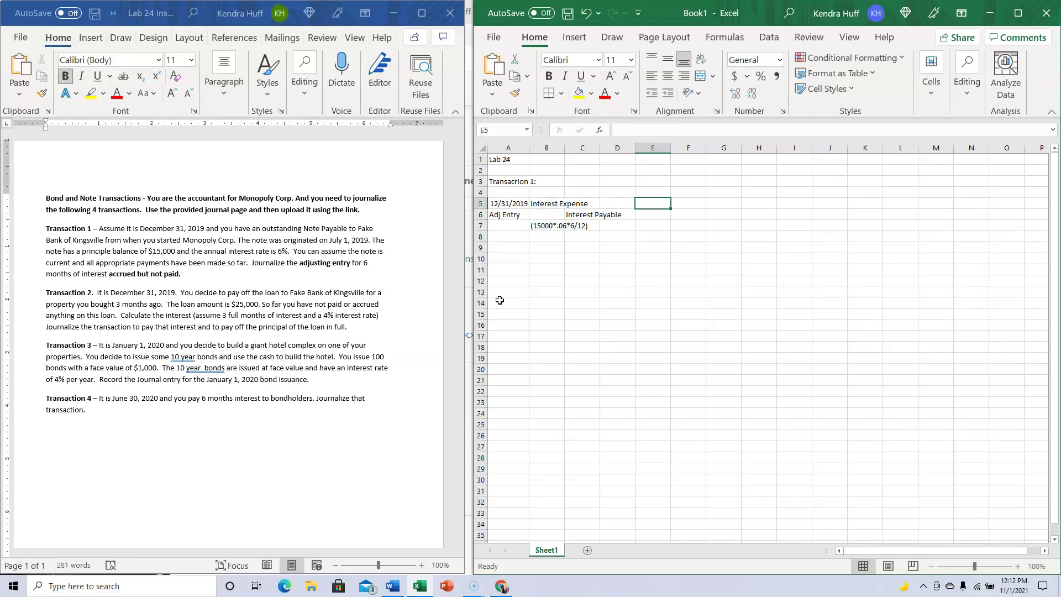
pyautogui.write('=1500')
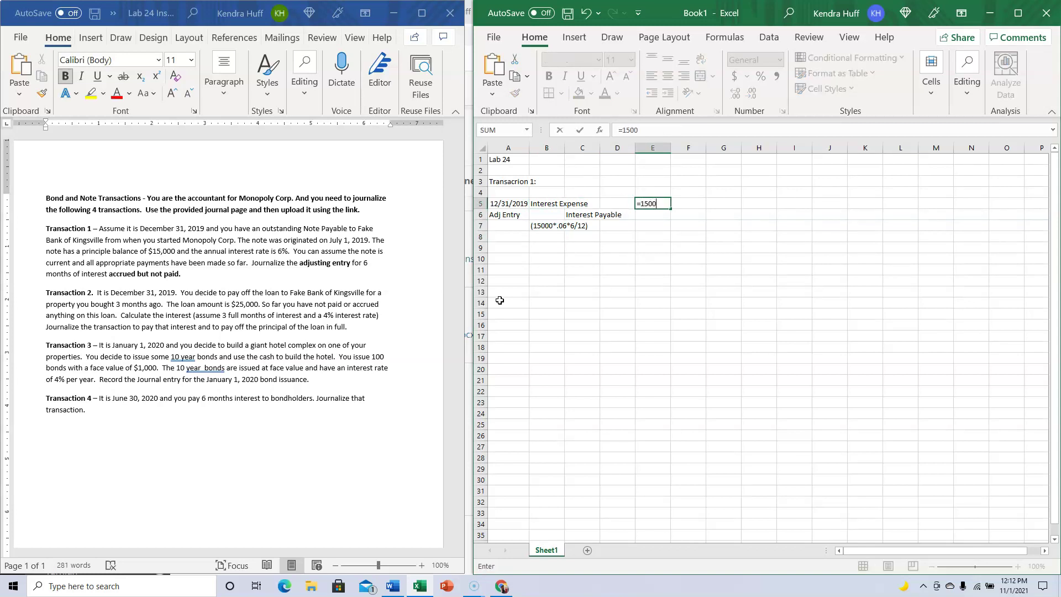
pyautogui.write('0*.06*6/12')
pyautogui.press('Return')
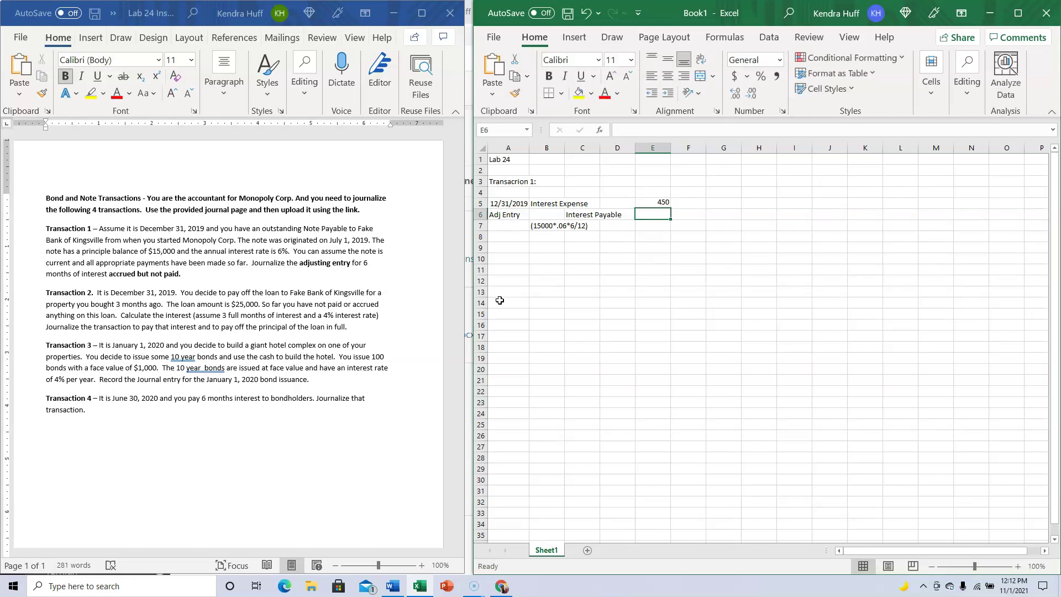
pyautogui.press('Right')
pyautogui.write('450')
pyautogui.press('Return')
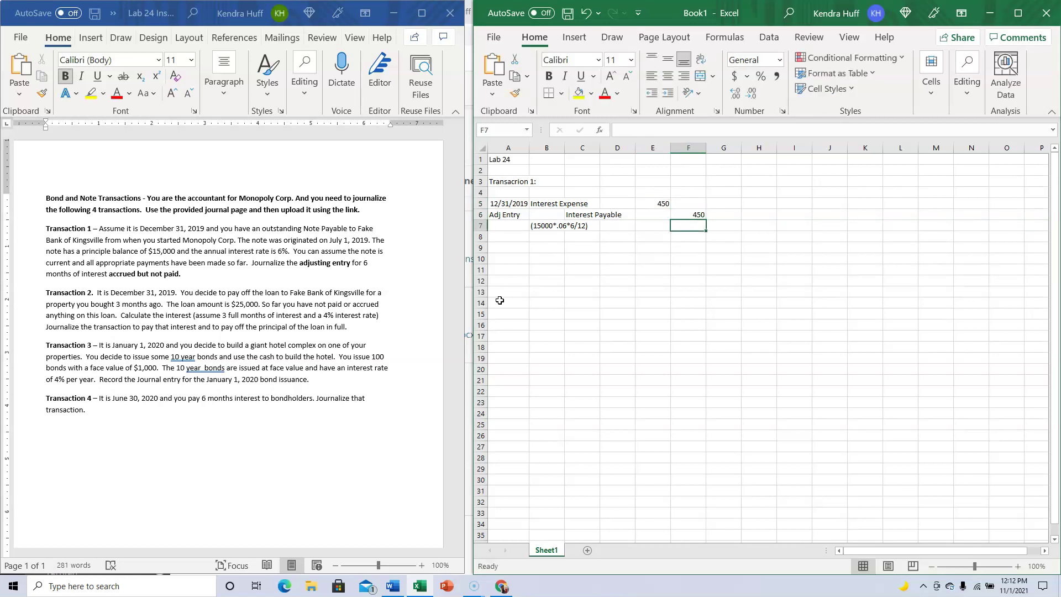
# - Format E5:F23 as Accounting with no decimal places
pyautogui.moveTo(669, 203); pyautogui.dragTo(691, 407)
pyautogui.click(734, 76)
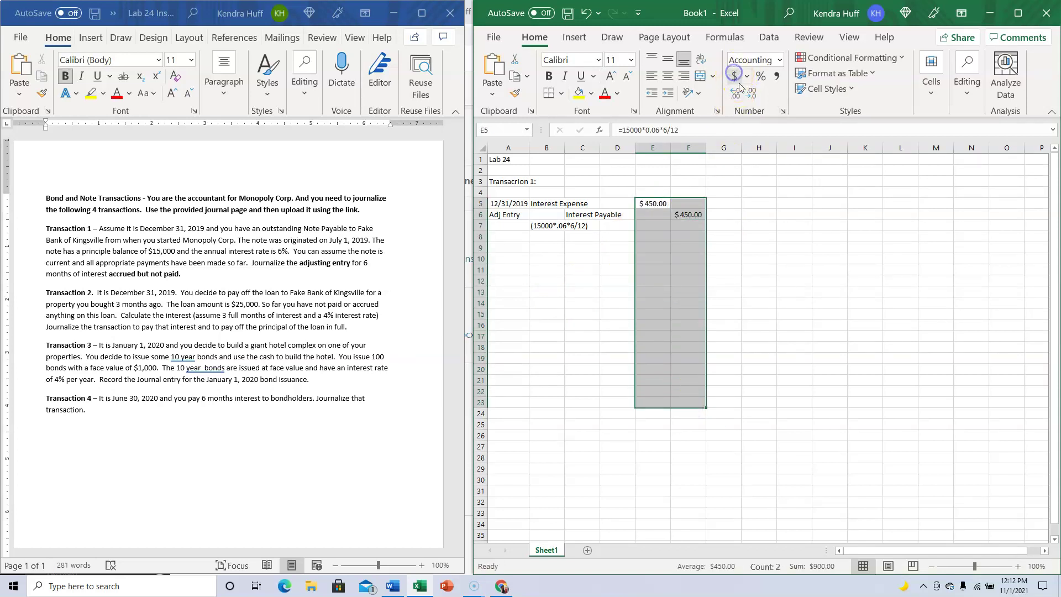
pyautogui.click(752, 94)
pyautogui.click(752, 94)
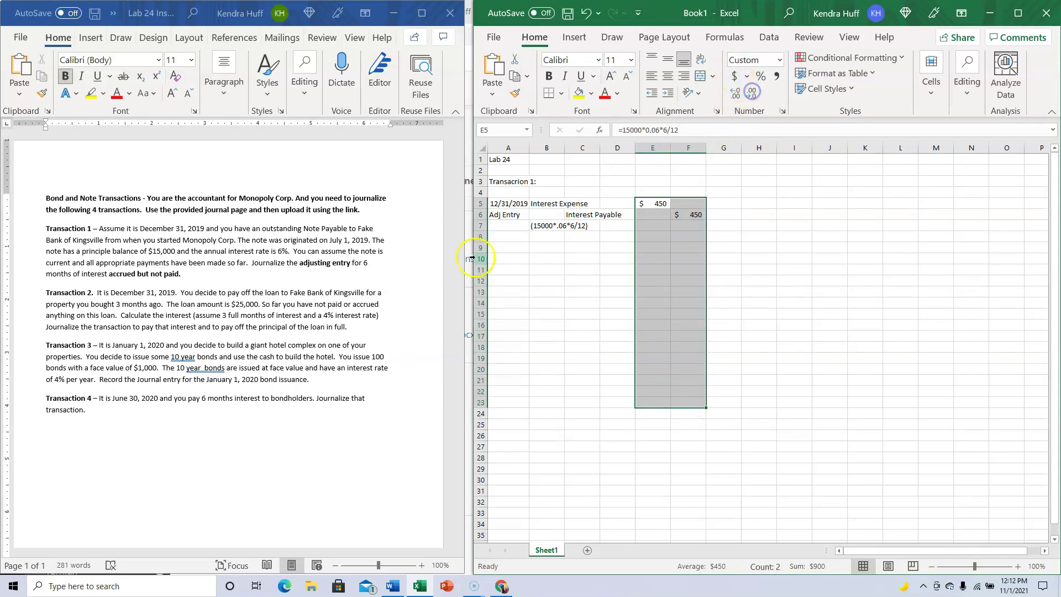
pyautogui.click(510, 248)
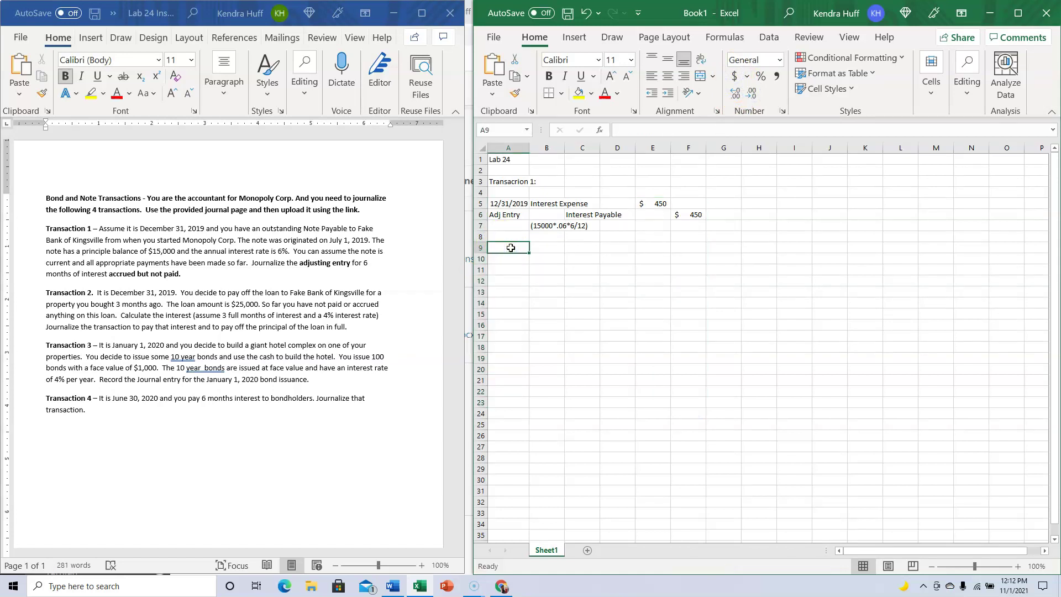
# - Add the Transaction 2 label and the date 12/31/2019 below it
pyautogui.write('Transc')
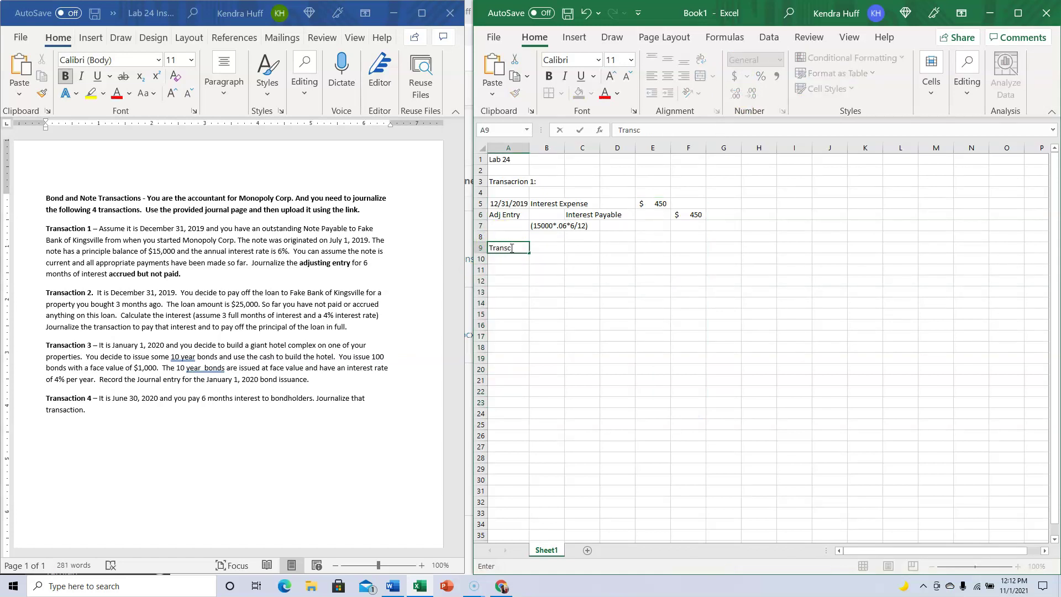
pyautogui.press('BackSpace')
pyautogui.write('action 2:')
pyautogui.press('Return')
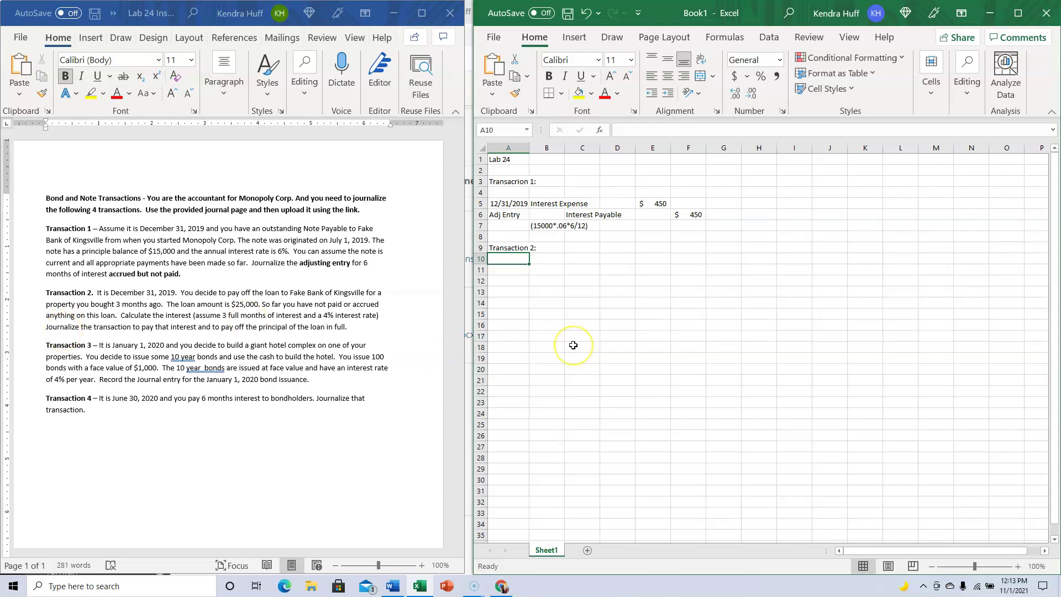
pyautogui.press('Return')
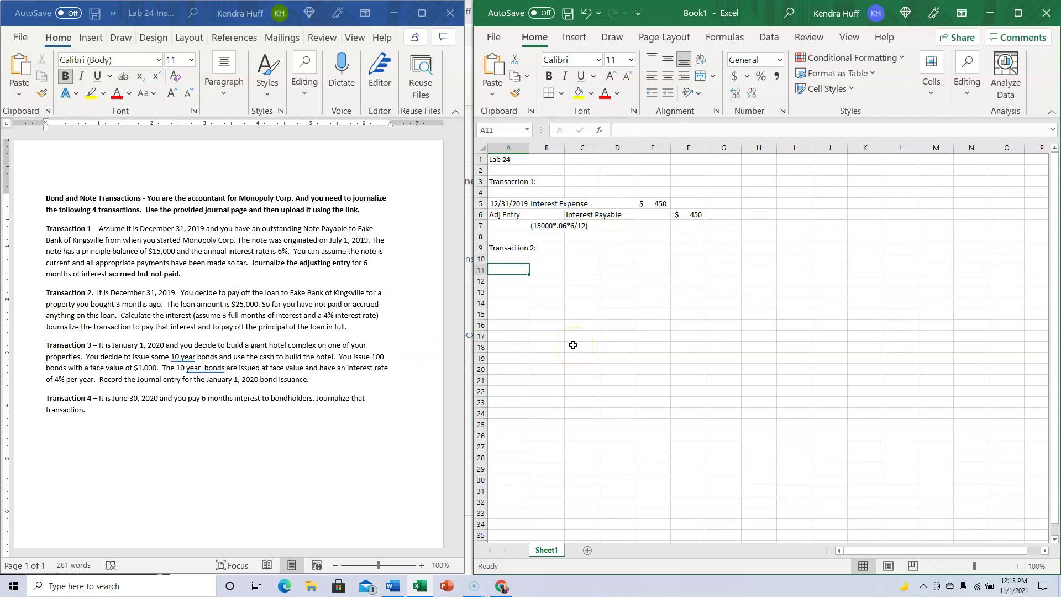
pyautogui.write('12/31/2019')
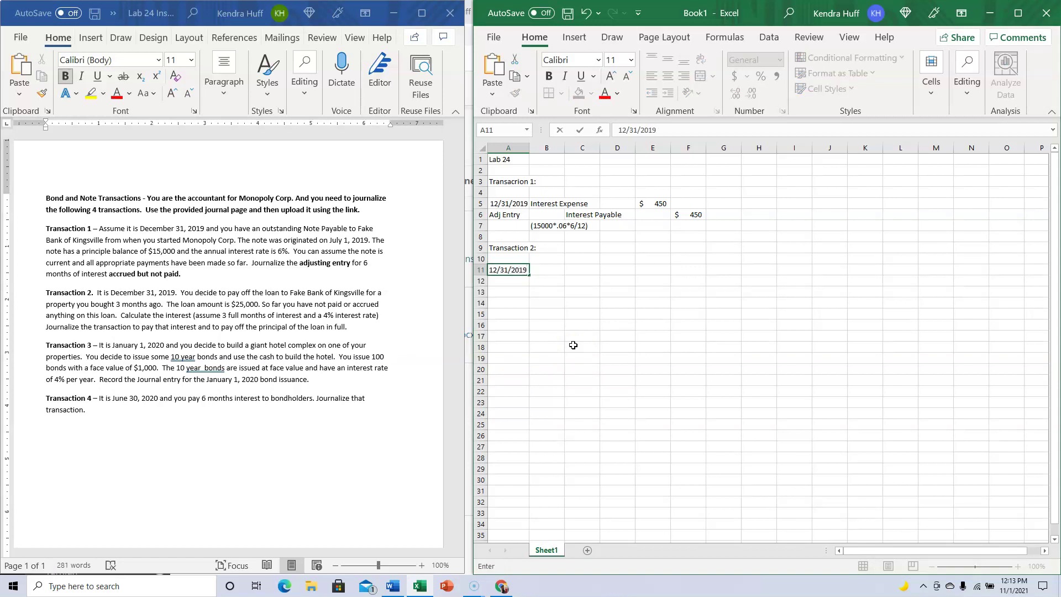
pyautogui.press('Return')
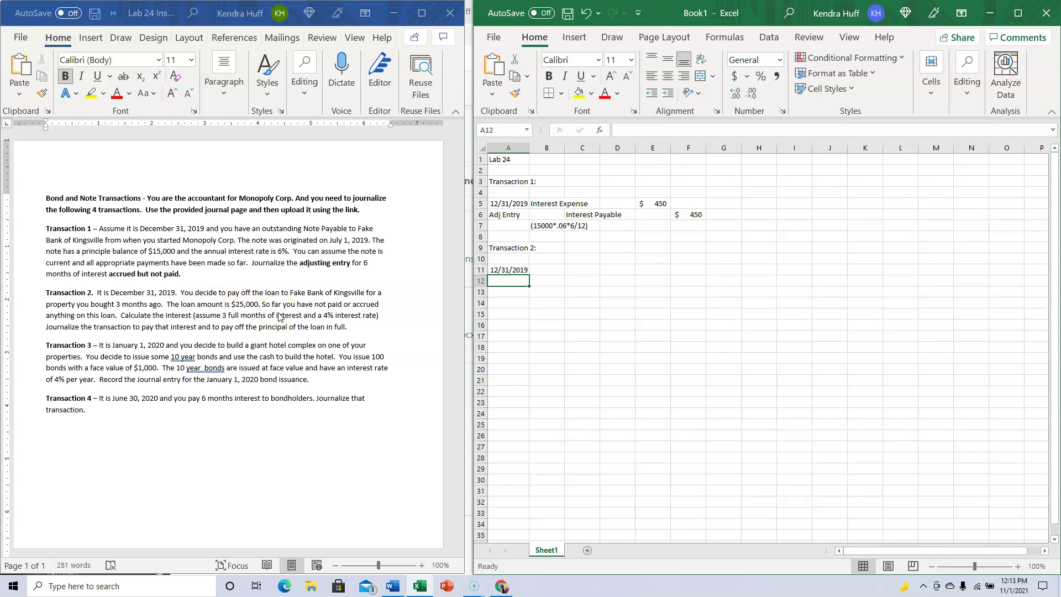
# - Write an Oct 1 side note debiting Cash 25000 and crediting Note Payable 25000
pyautogui.click(827, 270)
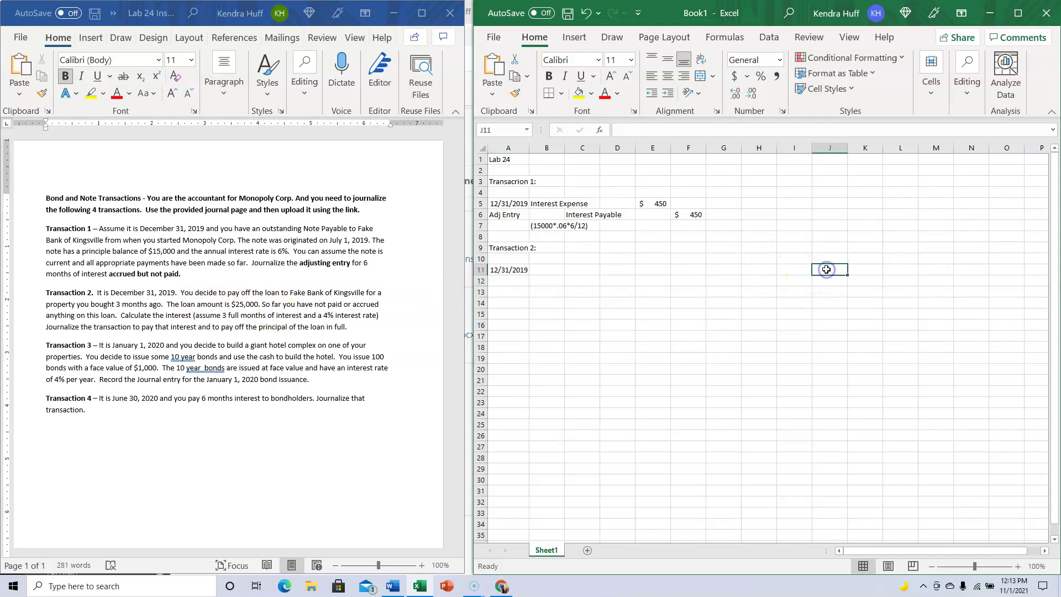
pyautogui.write('Oct 1')
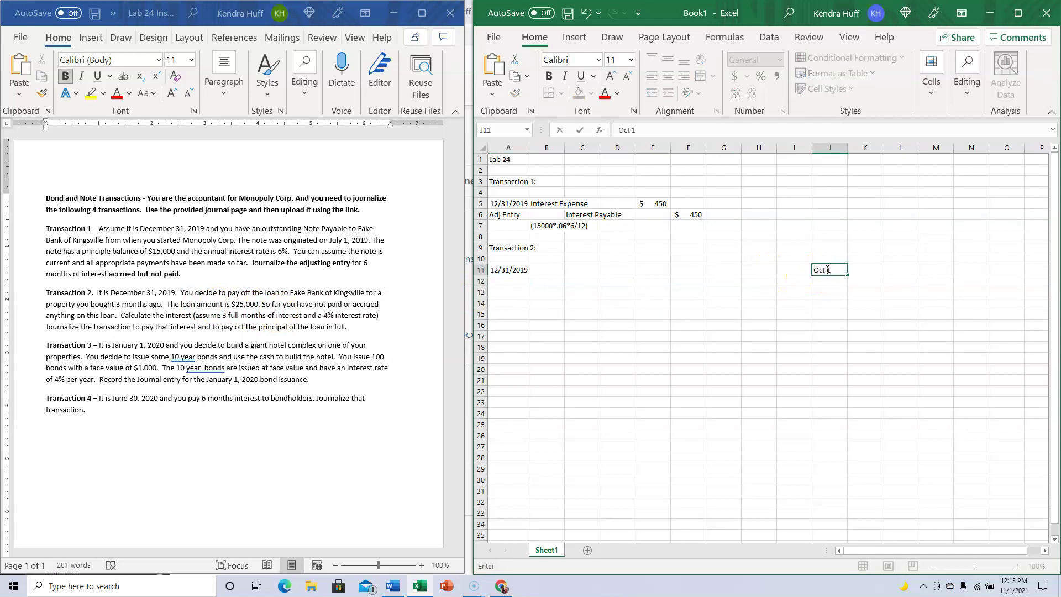
pyautogui.write(':')
pyautogui.press('Tab')
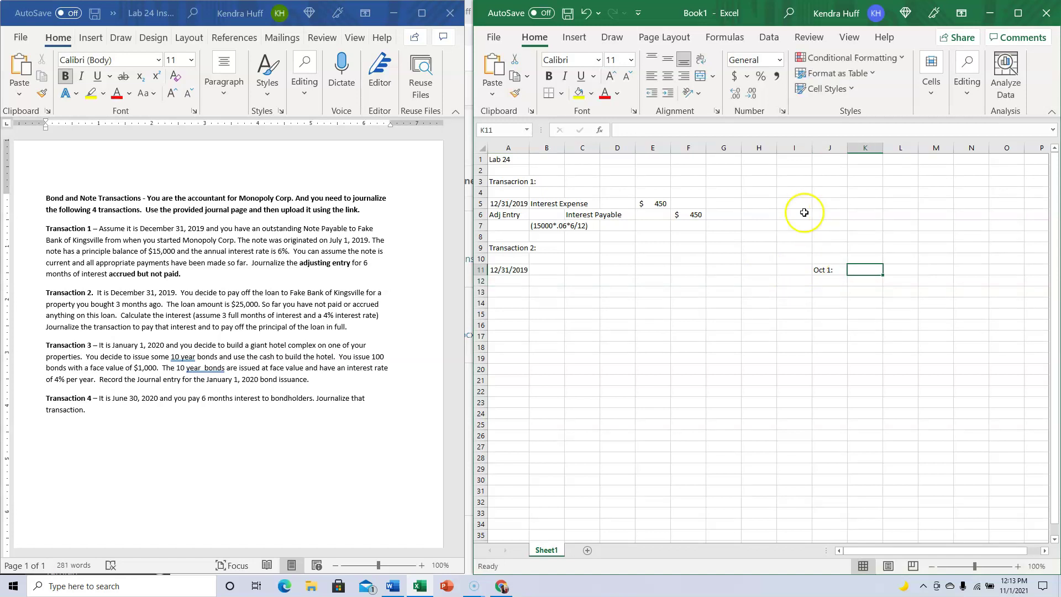
pyautogui.write('Cash')
pyautogui.press('Down')
pyautogui.press('Right')
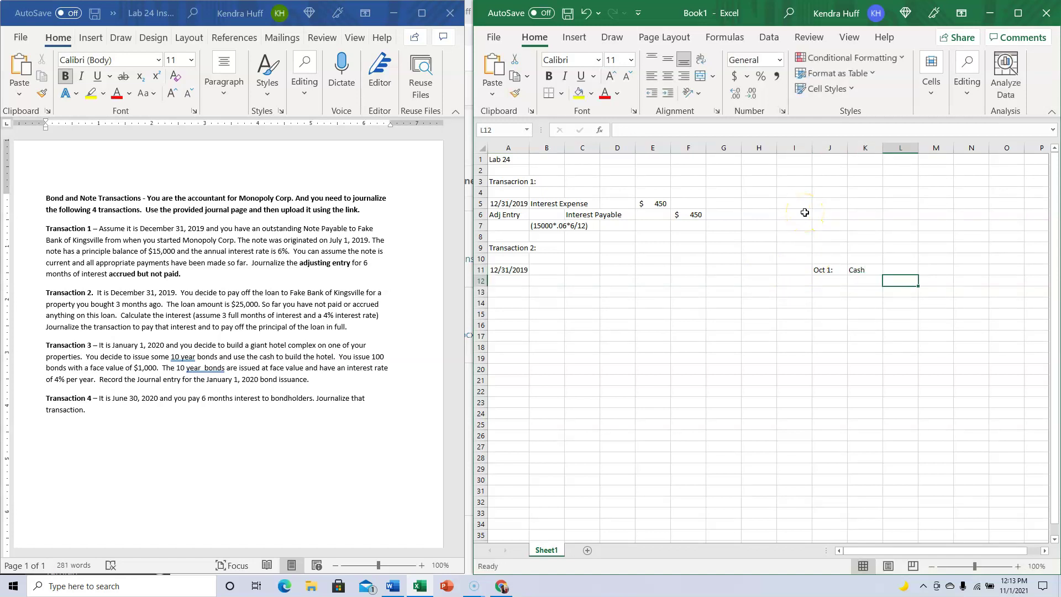
pyautogui.write('Note Pa')
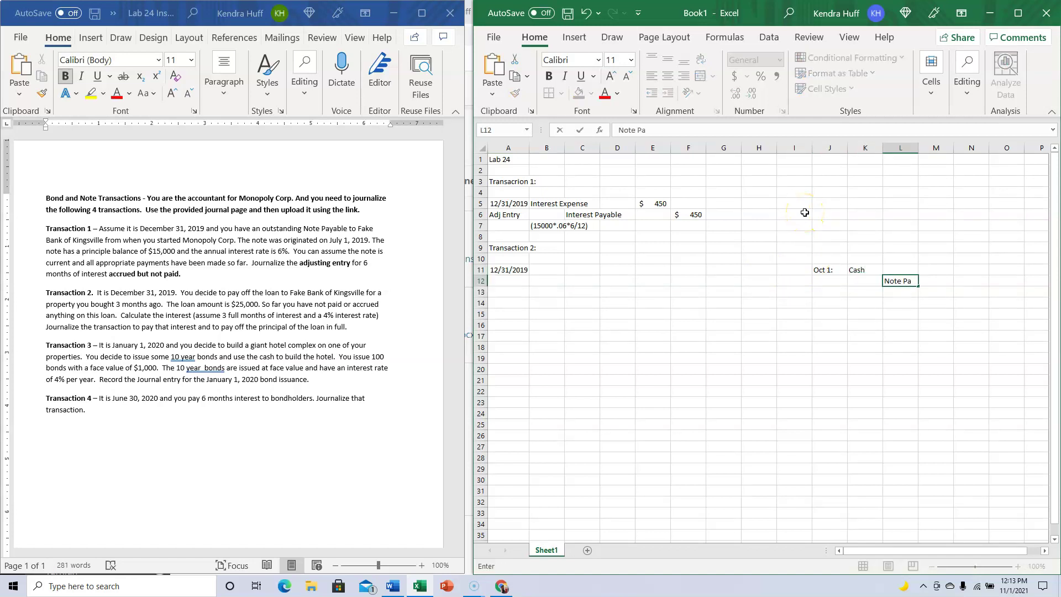
pyautogui.write('yable')
pyautogui.press('Up')
pyautogui.press('Right')
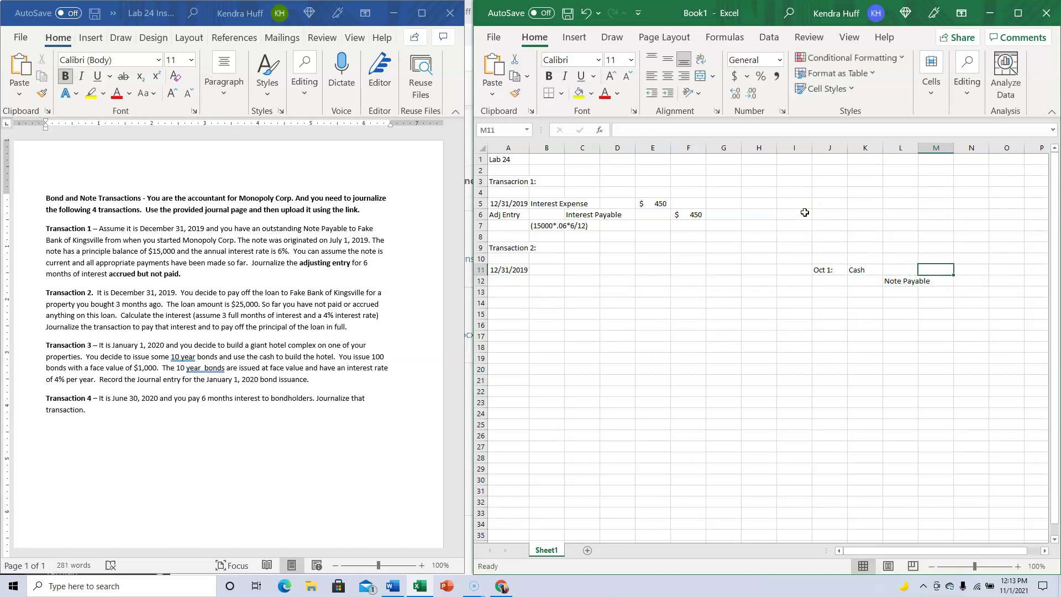
pyautogui.write('25000')
pyautogui.press('Return')
pyautogui.press('Right')
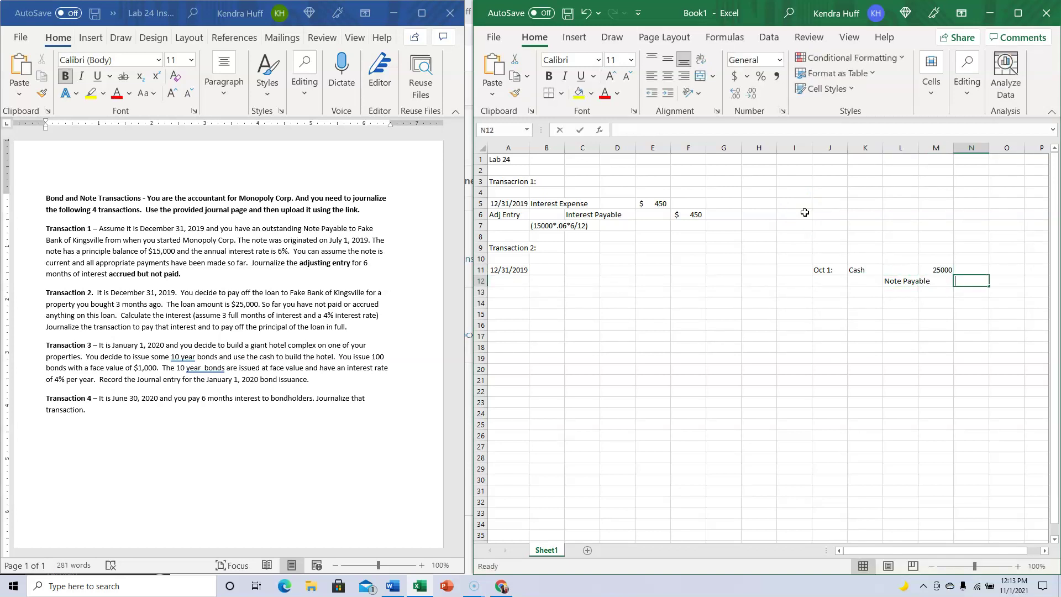
pyautogui.write('25000')
pyautogui.press('Up')
pyautogui.press('Up')
# - Add the heading 'When money was borrowed...' in J10 above the side note
pyautogui.press('Left')
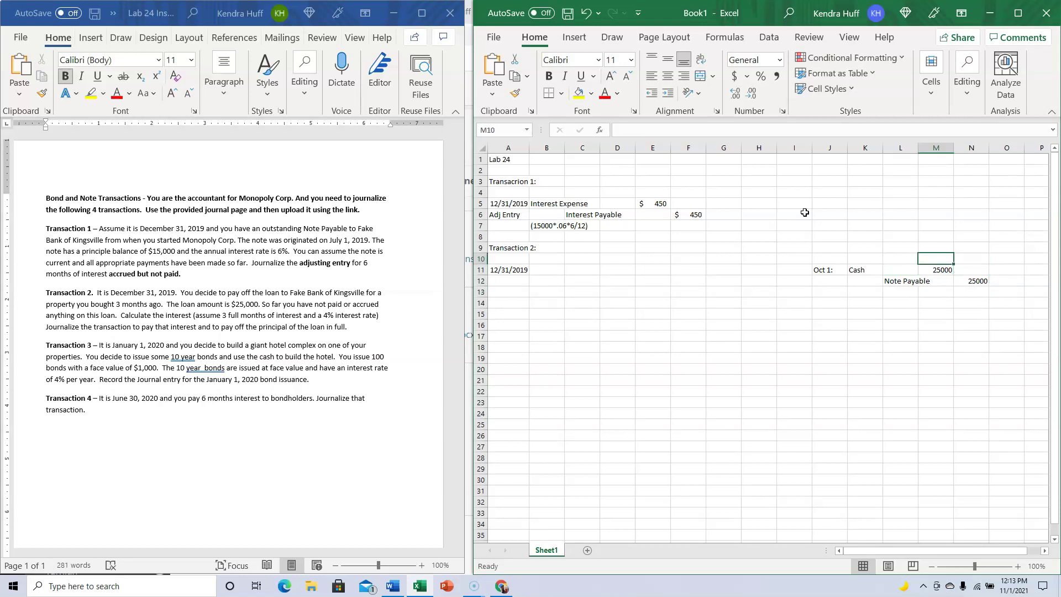
pyautogui.press('Left')
pyautogui.press('Left')
pyautogui.press('Left')
pyautogui.write('Whe')
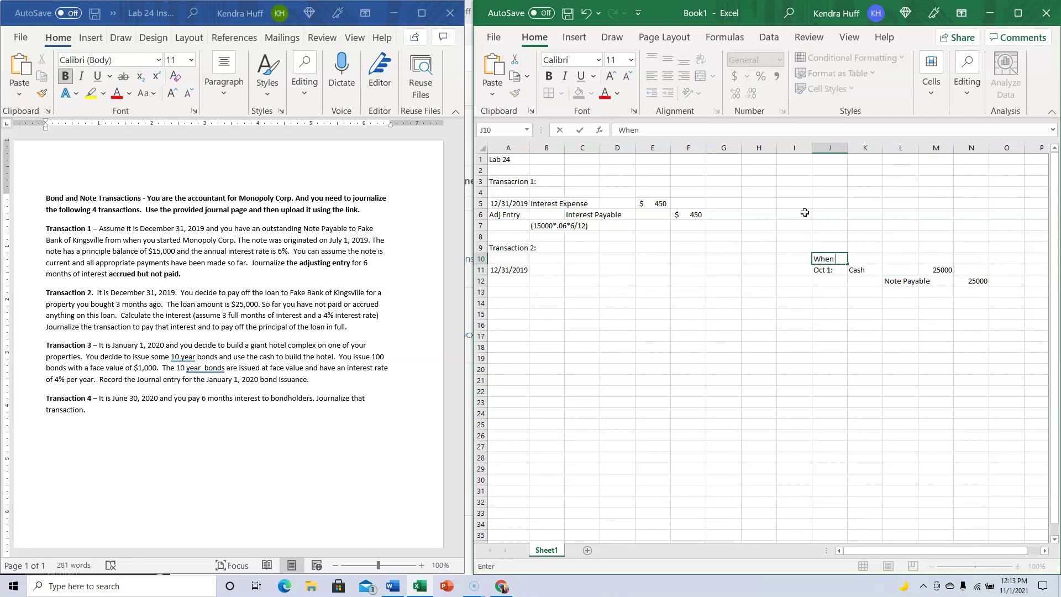
pyautogui.write('n I')
pyautogui.press('BackSpace')
pyautogui.write('money was borrowe')
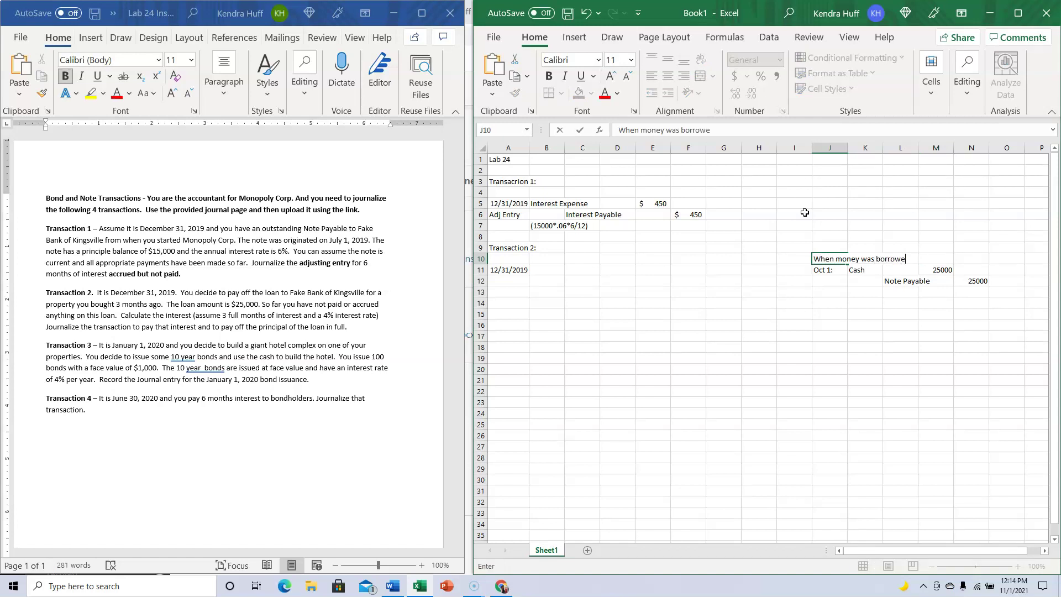
pyautogui.write('d...')
pyautogui.press('Return')
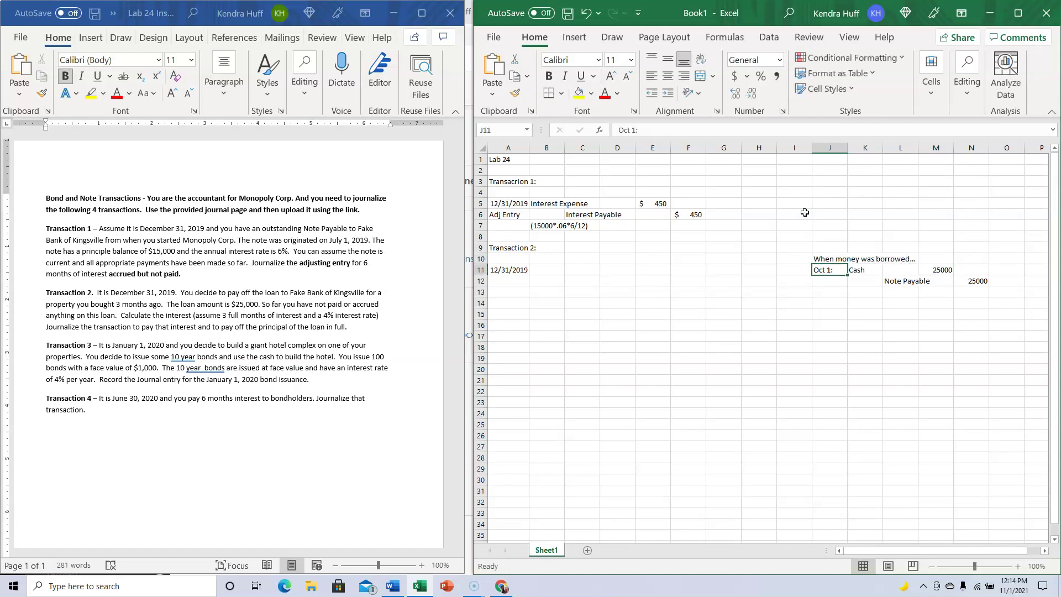
# - Add a '4% interest' note in K13 under Cash
pyautogui.press('Left')
pyautogui.press('Left')
pyautogui.press('Left')
pyautogui.press('Left')
pyautogui.press('Left')
pyautogui.press('Left')
pyautogui.press('Left')
pyautogui.press('Left')
pyautogui.press('Left')
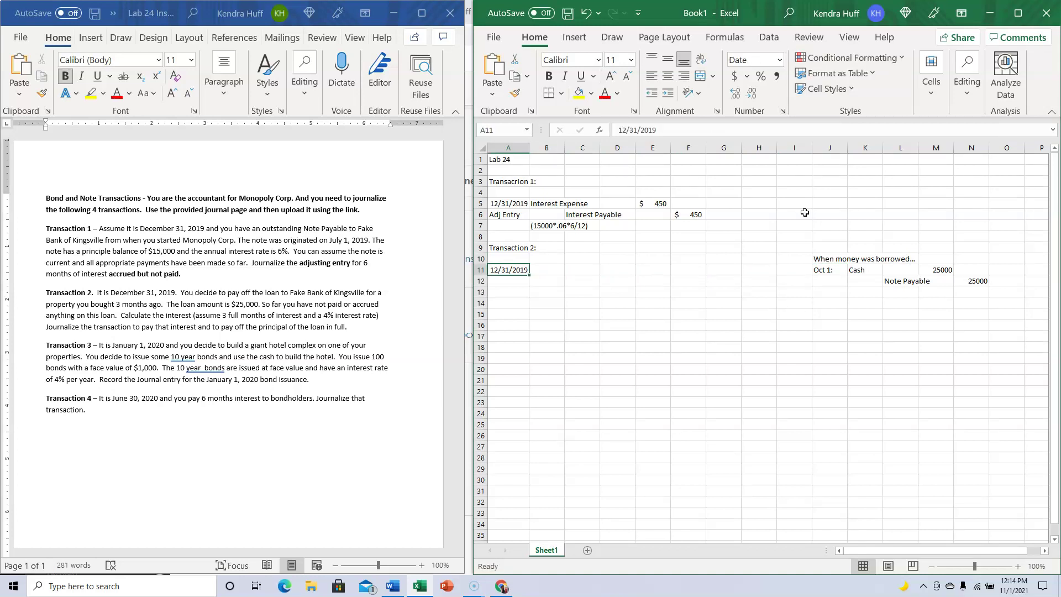
pyautogui.press('Right')
pyautogui.press('Right')
pyautogui.press('Right')
pyautogui.press('Right')
pyautogui.press('Right')
pyautogui.press('Right')
pyautogui.press('Right')
pyautogui.press('Right')
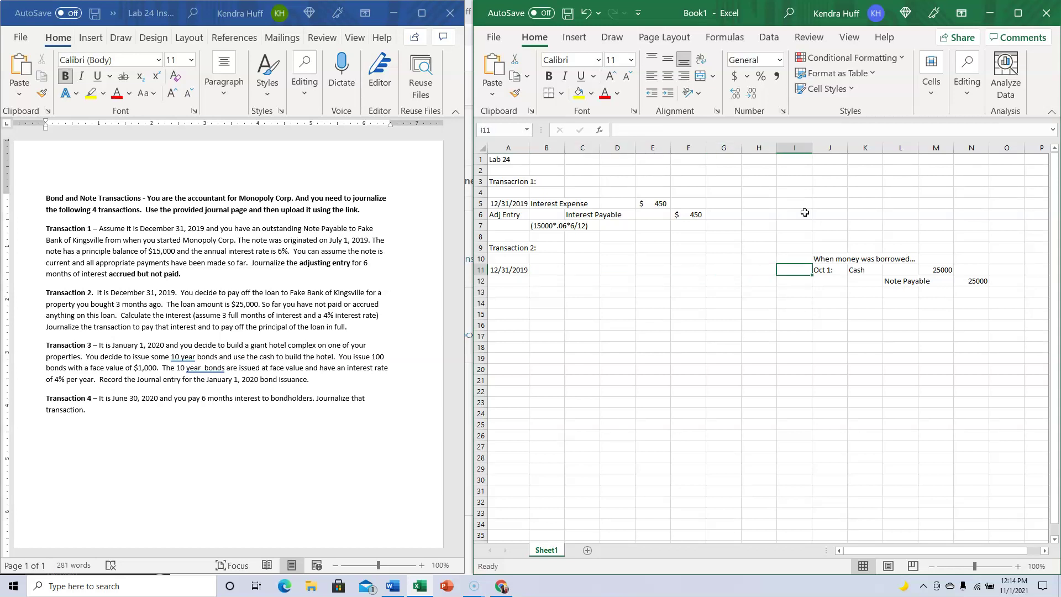
pyautogui.press('Down')
pyautogui.press('Down')
pyautogui.press('Right')
pyautogui.press('Right')
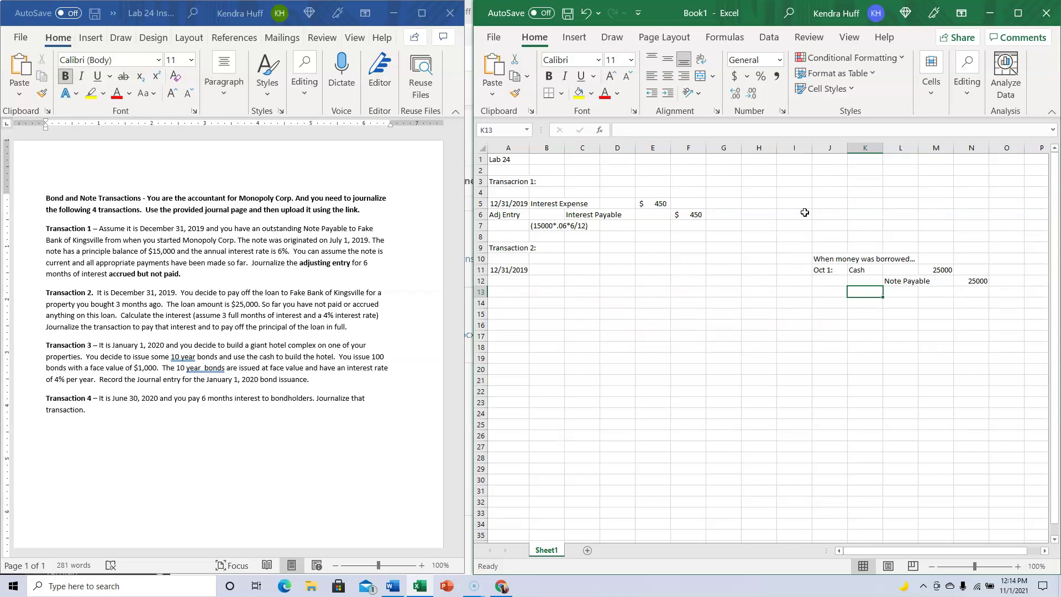
pyautogui.write('4% i')
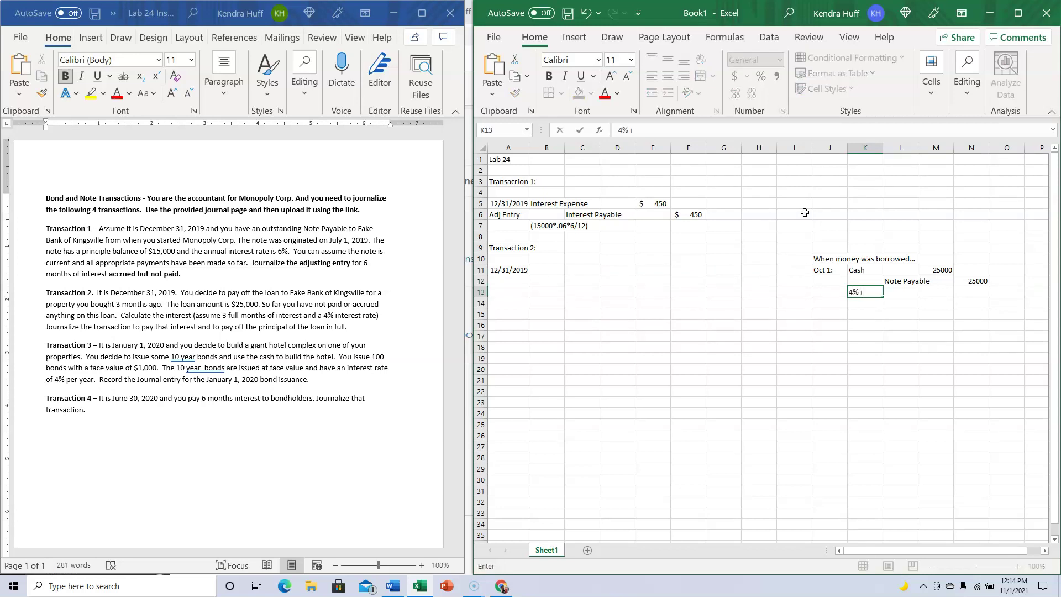
pyautogui.write('nterest')
pyautogui.press('Return')
pyautogui.press('Up')
pyautogui.press('Left')
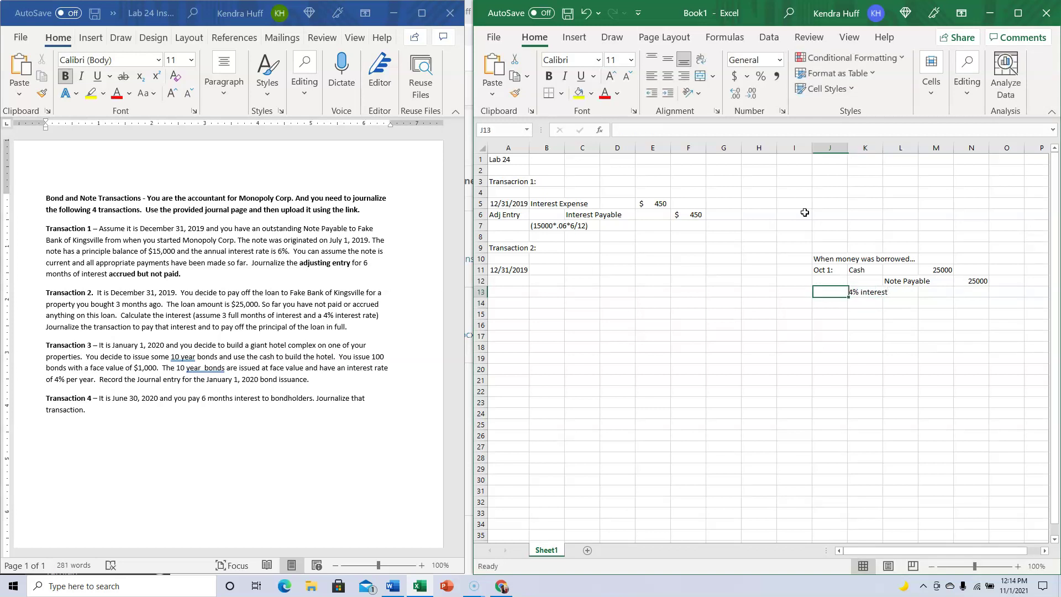
pyautogui.press('Up')
pyautogui.press('Left')
pyautogui.press('Left')
pyautogui.press('Left')
pyautogui.press('Left')
pyautogui.press('Left')
pyautogui.press('Left')
pyautogui.press('Left')
pyautogui.press('Left')
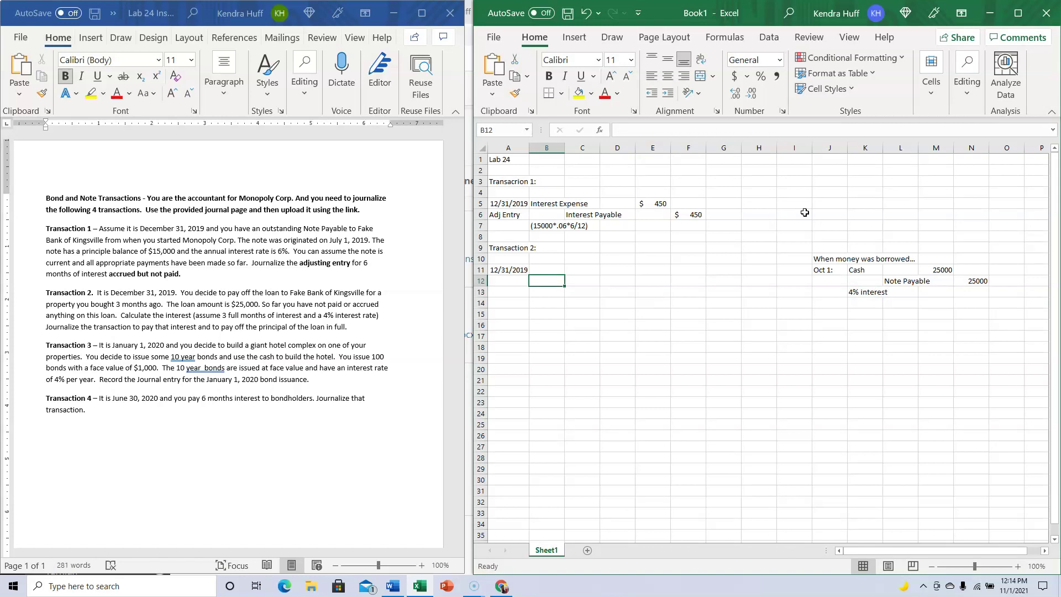
pyautogui.press('Up')
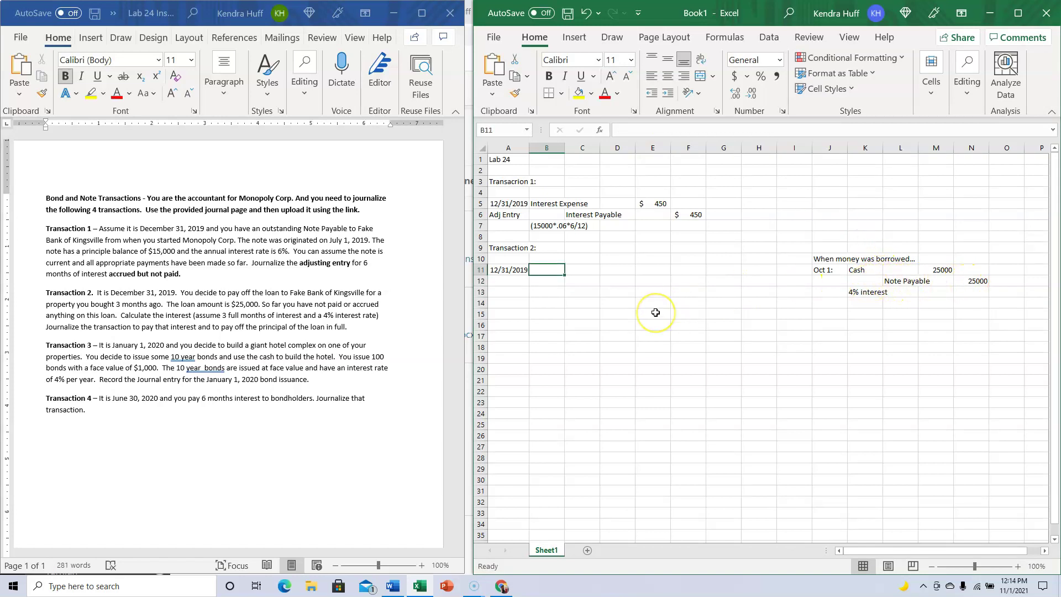
# - Debit Note Payable 25000 in E11
pyautogui.write('Note Payable')
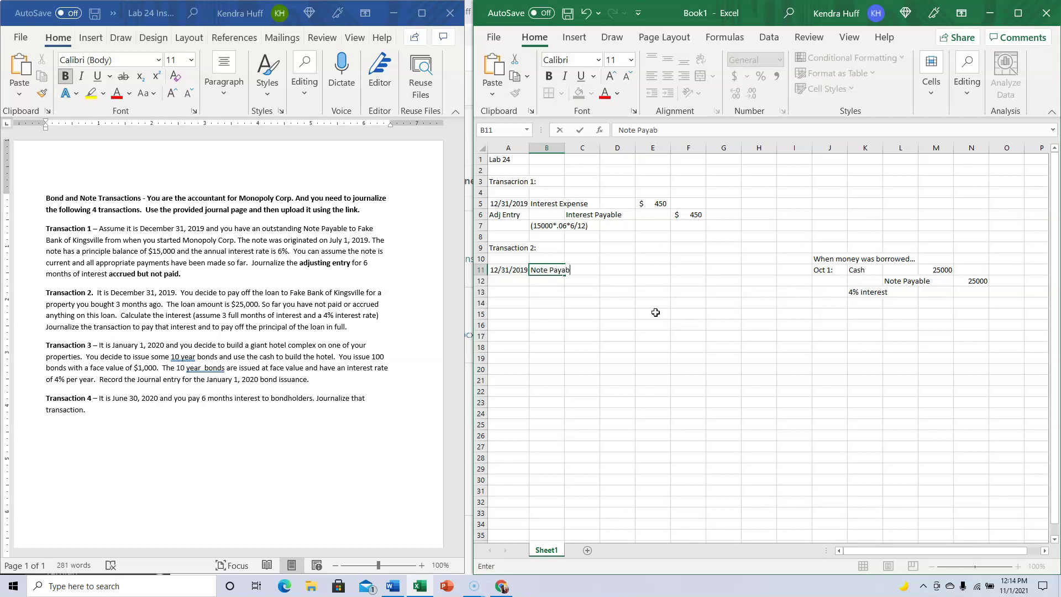
pyautogui.press('Return')
pyautogui.press('Return')
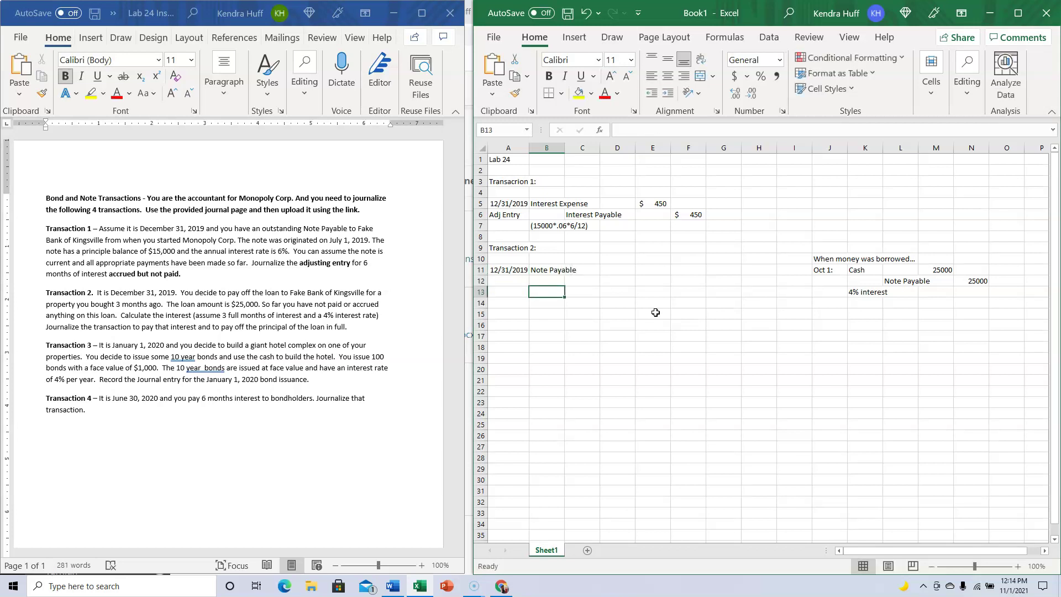
pyautogui.press('Up')
pyautogui.press('Up')
pyautogui.press('Right')
pyautogui.press('Right')
pyautogui.press('Right')
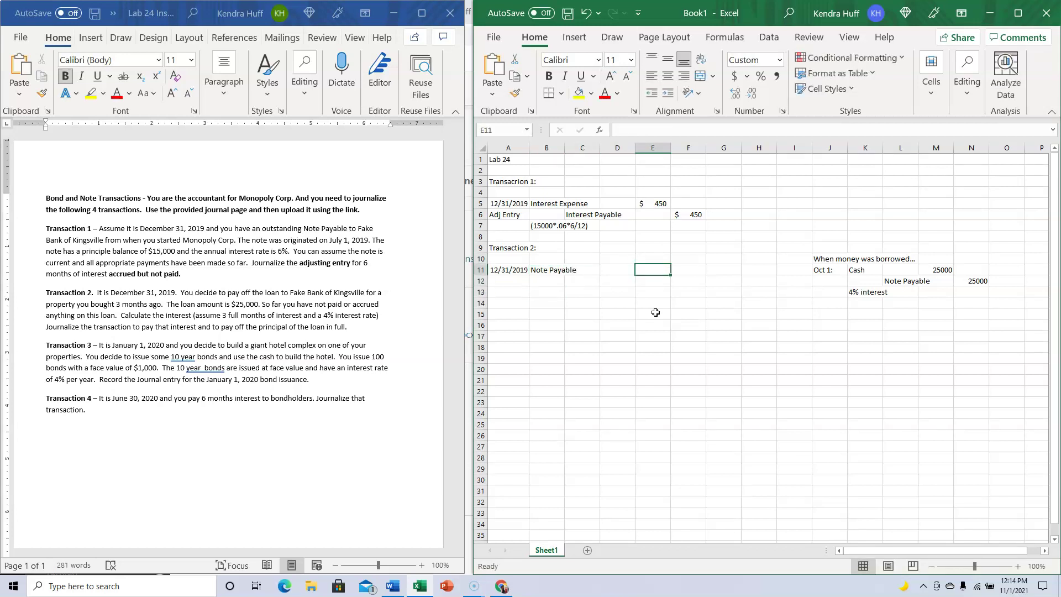
pyautogui.write('25000')
pyautogui.press('Return')
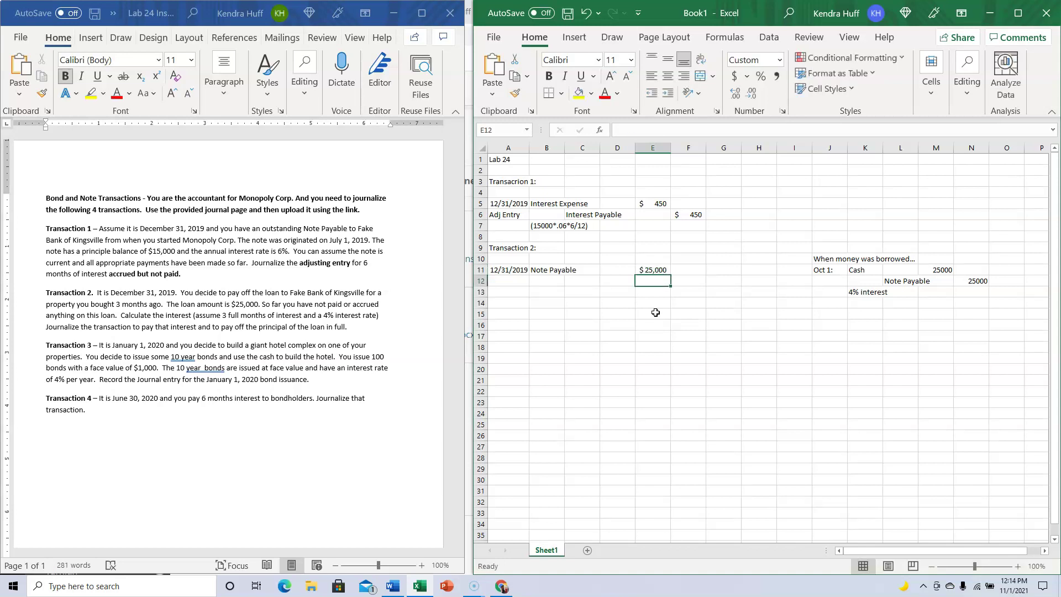
# - Add the Interest Expense and credited Cash accounts with the (25000*.04*3/12) note
pyautogui.press('Left')
pyautogui.press('Left')
pyautogui.press('Left')
pyautogui.write('Inte')
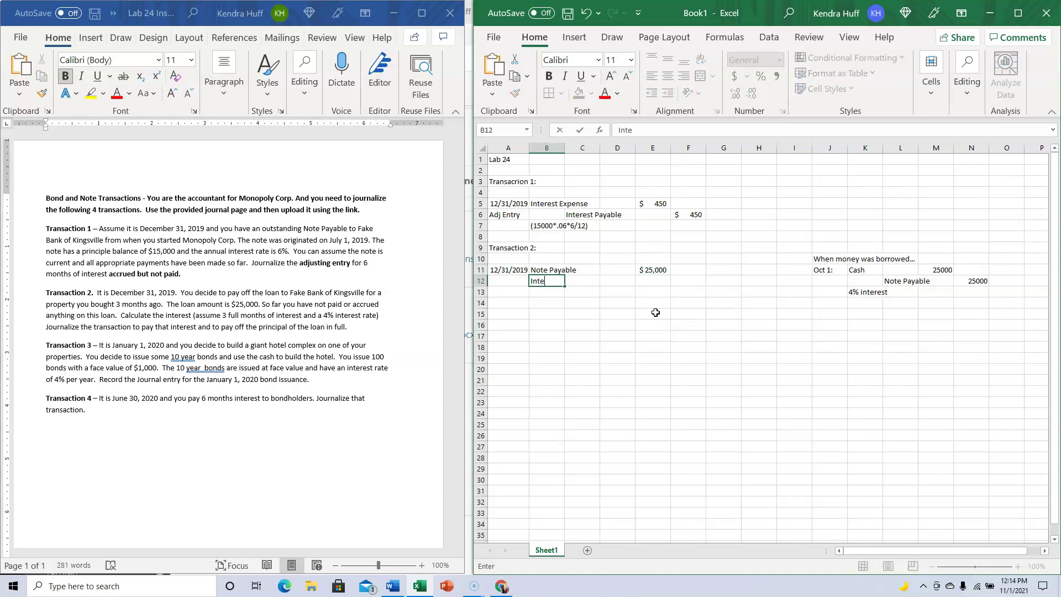
pyautogui.write('rest Expn')
pyautogui.press('BackSpace')
pyautogui.write('ense')
pyautogui.press('Return')
pyautogui.write('Cash')
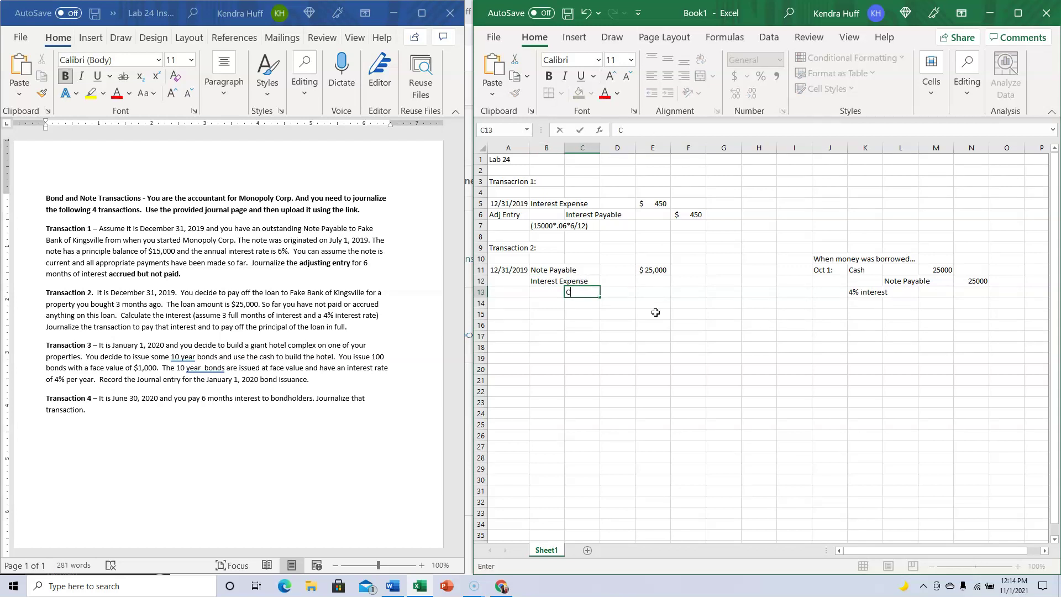
pyautogui.press('Right')
pyautogui.press('Right')
pyautogui.press('Right')
pyautogui.press('Right')
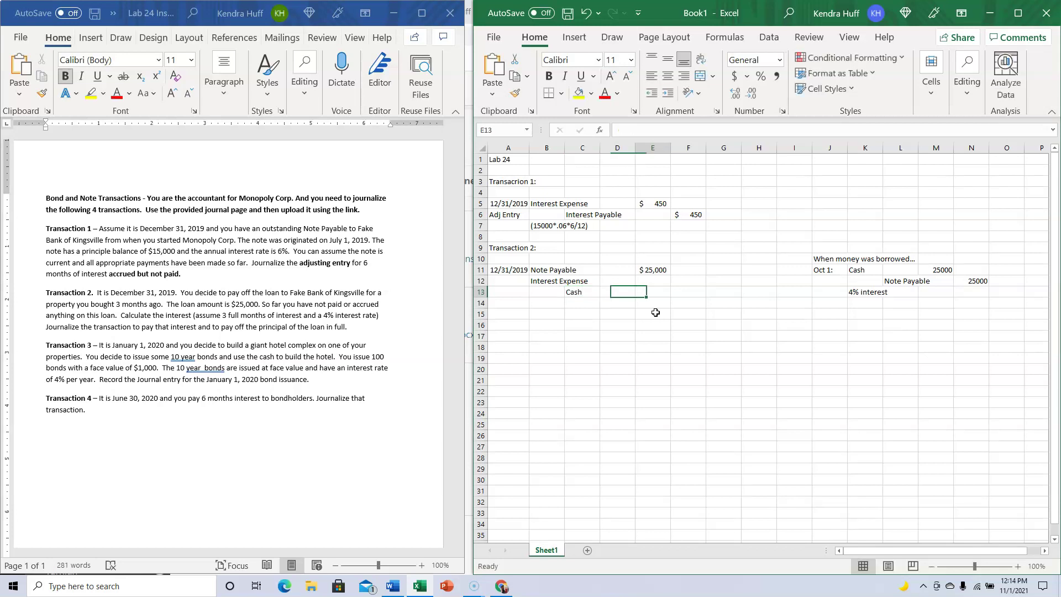
pyautogui.press('Up')
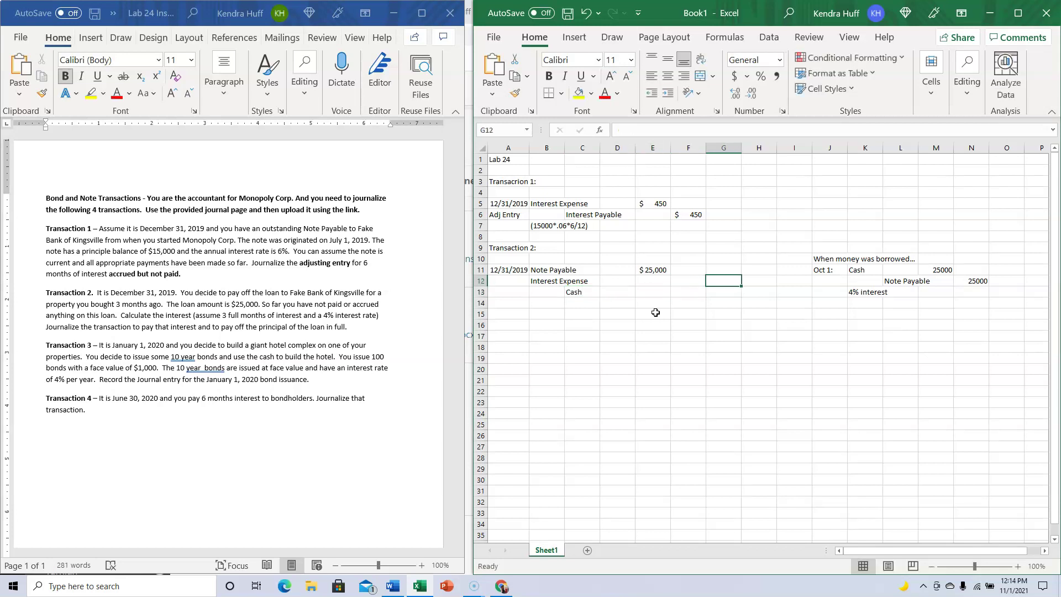
pyautogui.write('(250')
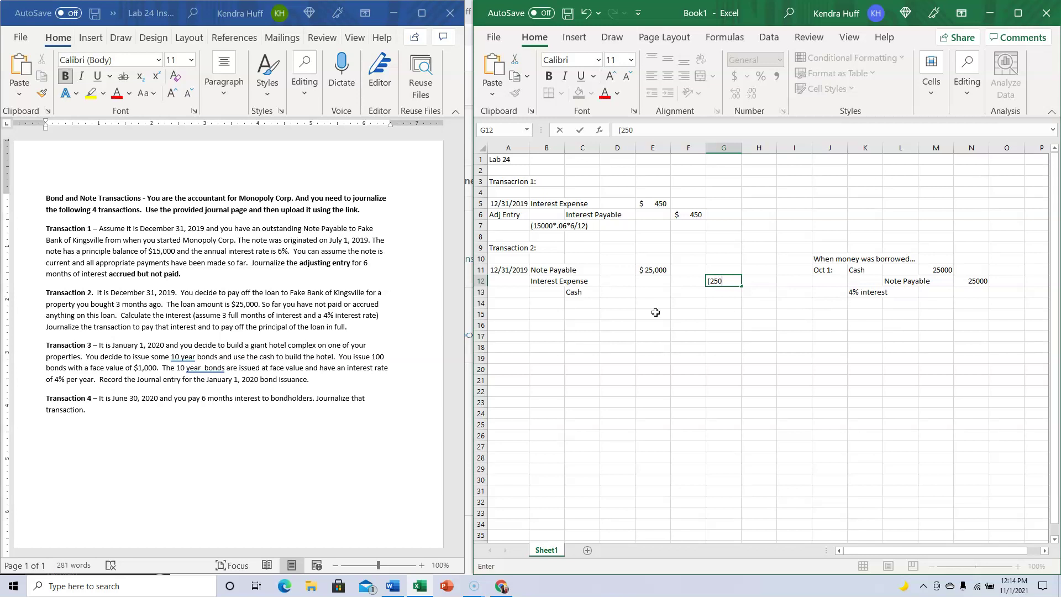
pyautogui.write('00*.04*3/12)')
pyautogui.press('Return')
# - Enter =25000*.04*3/12 in E12 for $250 and =E11+E12 in F13 for $25,250
pyautogui.press('Up')
pyautogui.press('Left')
pyautogui.press('Left')
pyautogui.write('=')
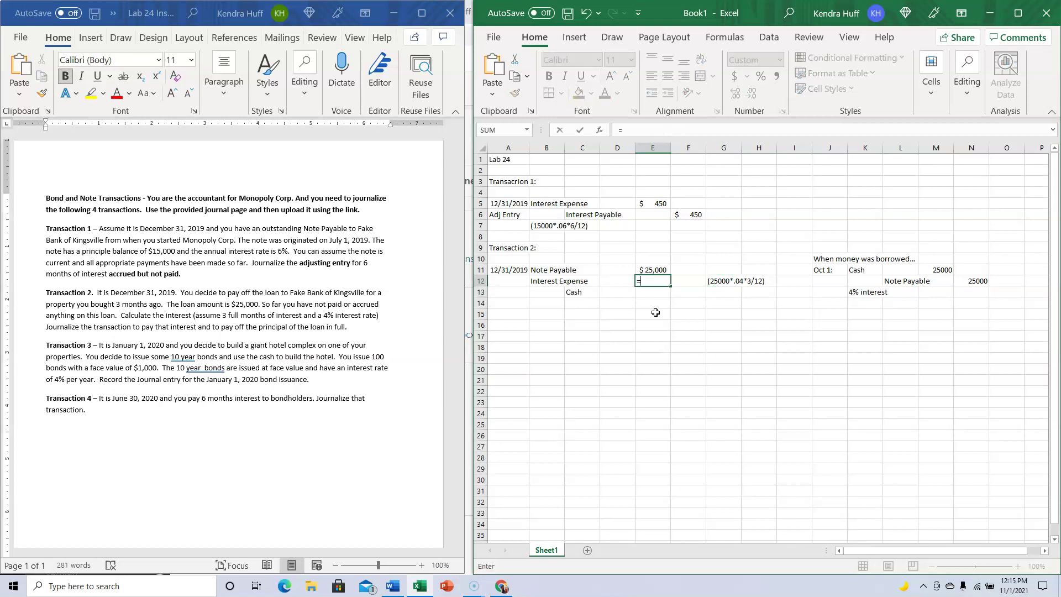
pyautogui.write('25000-')
pyautogui.press('BackSpace')
pyautogui.write('*.04*3/12')
pyautogui.press('Return')
pyautogui.press('Right')
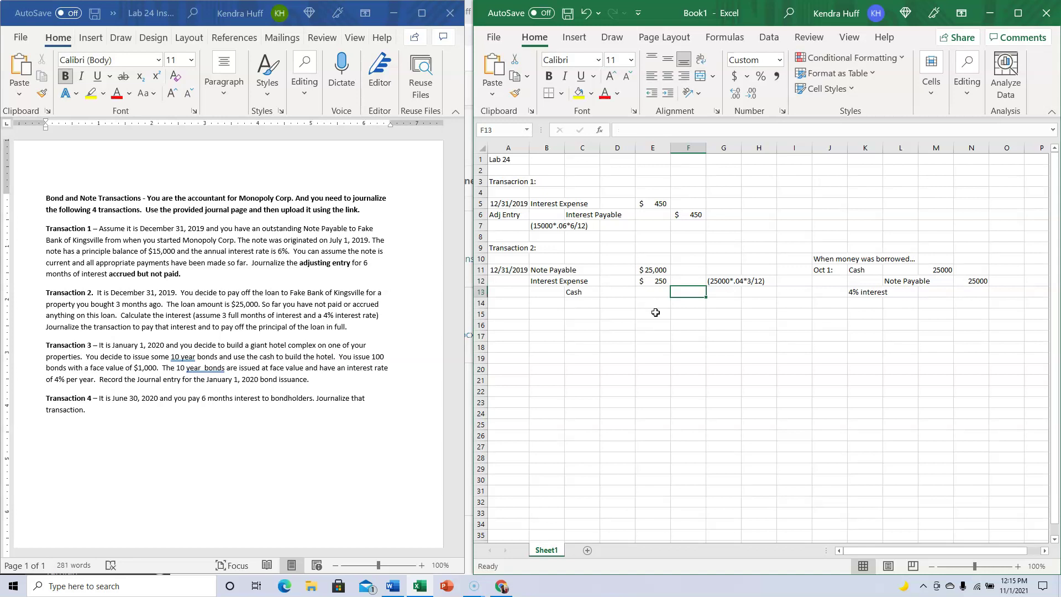
pyautogui.write('=')
pyautogui.press('Up')
pyautogui.press('Up')
pyautogui.press('Left')
pyautogui.write('+')
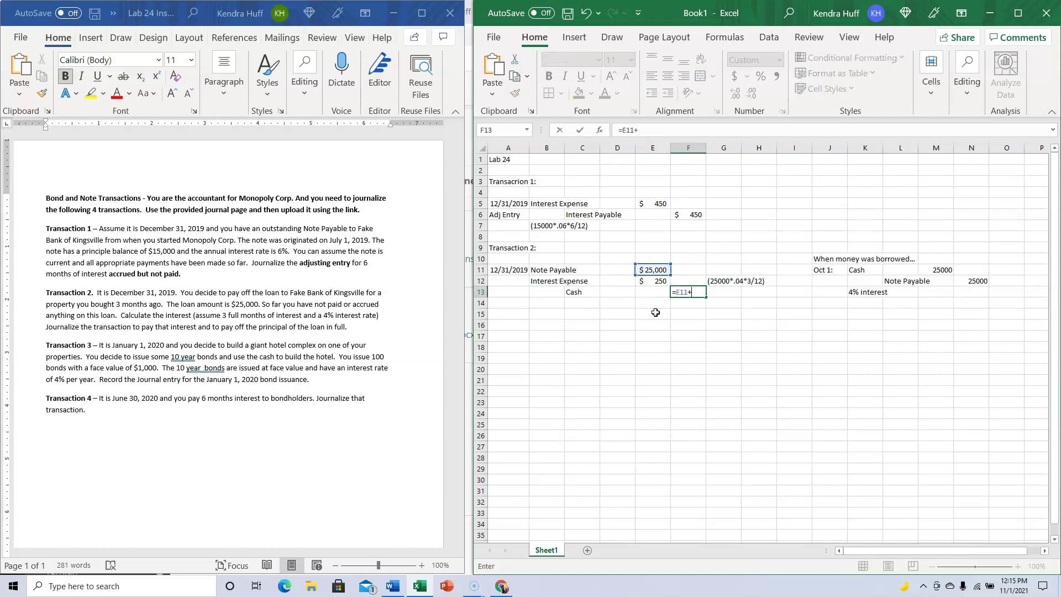
pyautogui.press('Up')
pyautogui.press('Left')
pyautogui.press('Return')
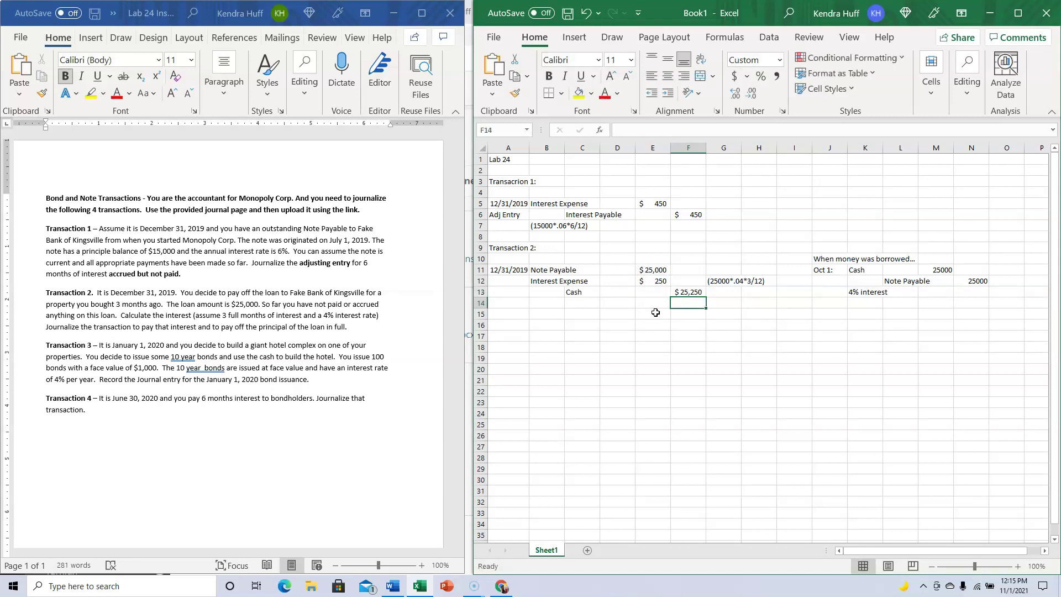
# - Bold the Transaction 1 and Transaction 2 headings in A3 and A9
pyautogui.click(518, 180)
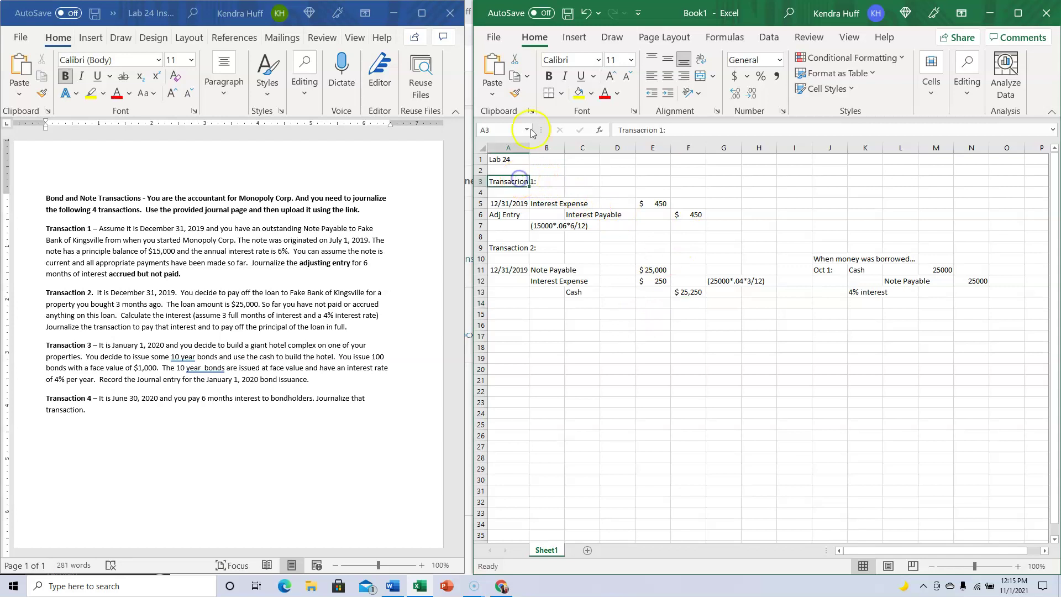
pyautogui.click(549, 75)
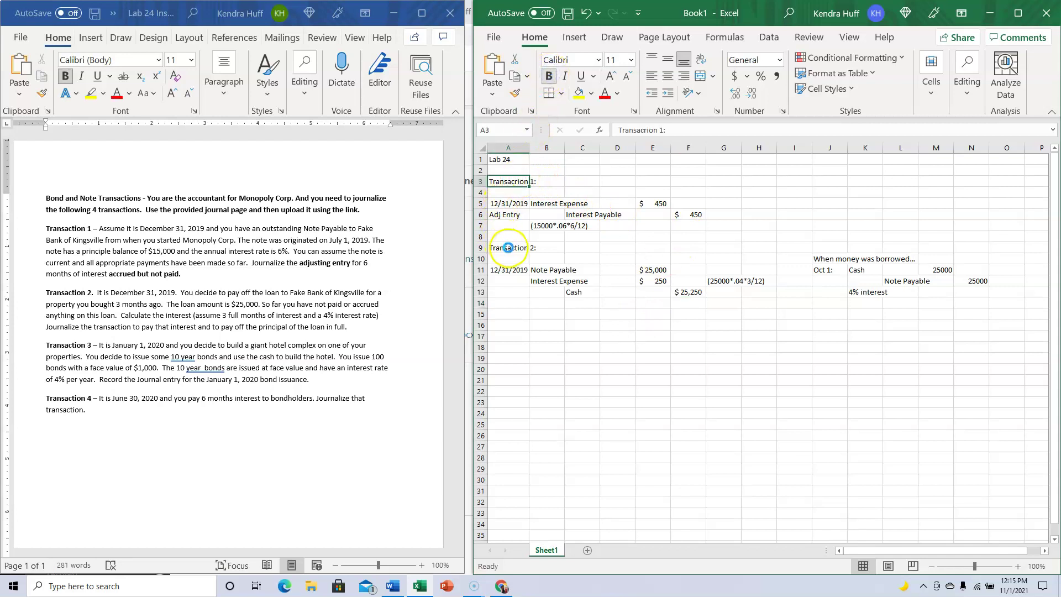
pyautogui.click(508, 247)
pyautogui.click(549, 76)
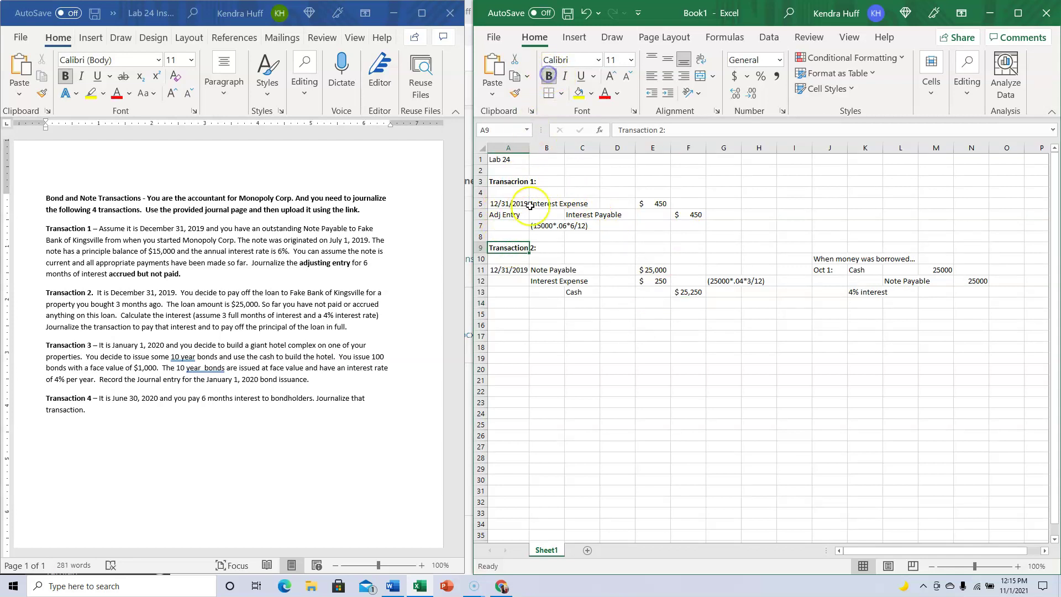
# - Enter the heading 'Transaction 3:' in A15
pyautogui.click(518, 315)
pyautogui.write('Trabsactuib 3')
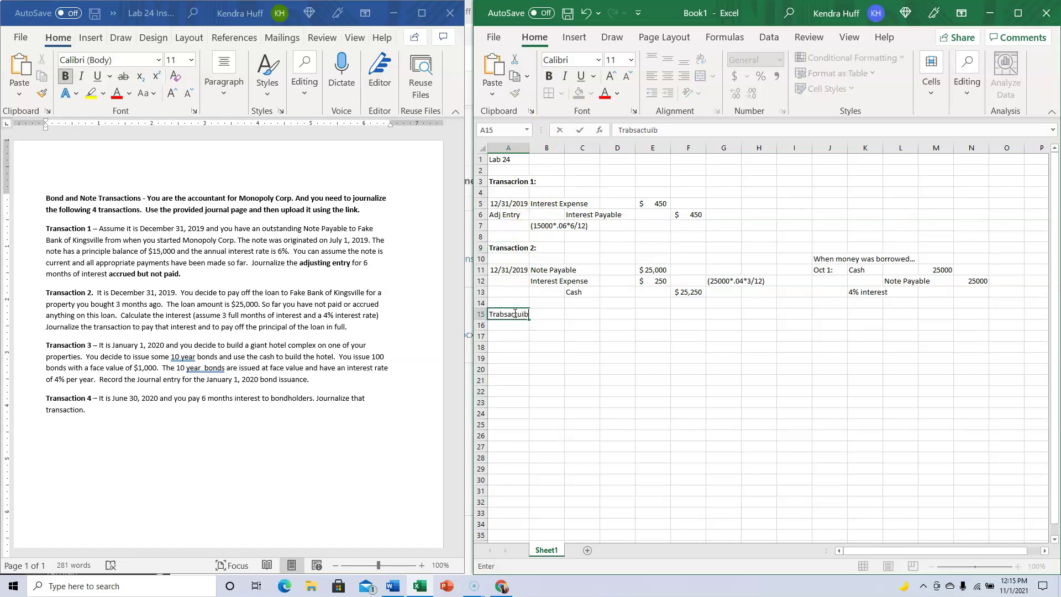
pyautogui.press('BackSpace')
pyautogui.press('BackSpace')
pyautogui.press('BackSpace')
pyautogui.press('BackSpace')
pyautogui.press('BackSpace')
pyautogui.press('BackSpace')
pyautogui.press('BackSpace')
pyautogui.press('BackSpace')
pyautogui.press('BackSpace')
pyautogui.press('BackSpace')
pyautogui.write('nsaction 3:')
pyautogui.press('Return')
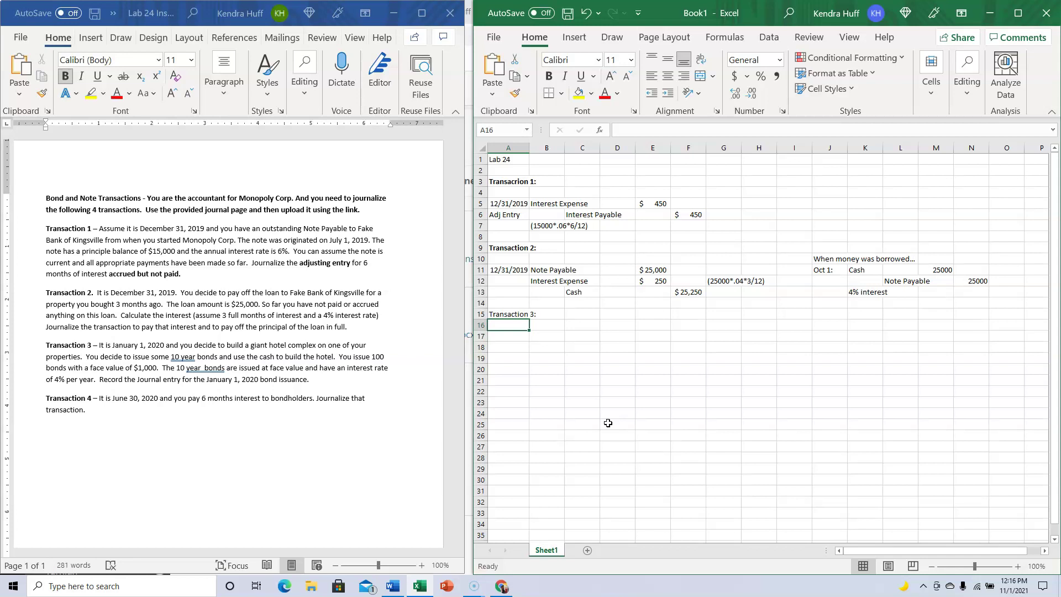
# - Enter date 1/1/2020, Cash debit, Bond Payable credit and the ($1,000*100) note
pyautogui.press('Down')
pyautogui.write('1/')
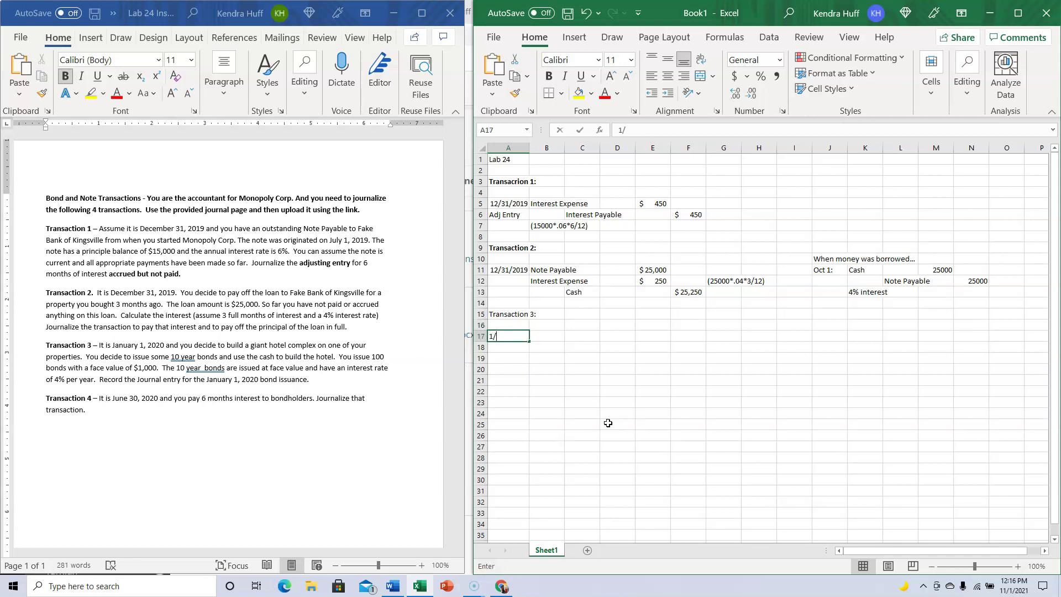
pyautogui.write('1/2020')
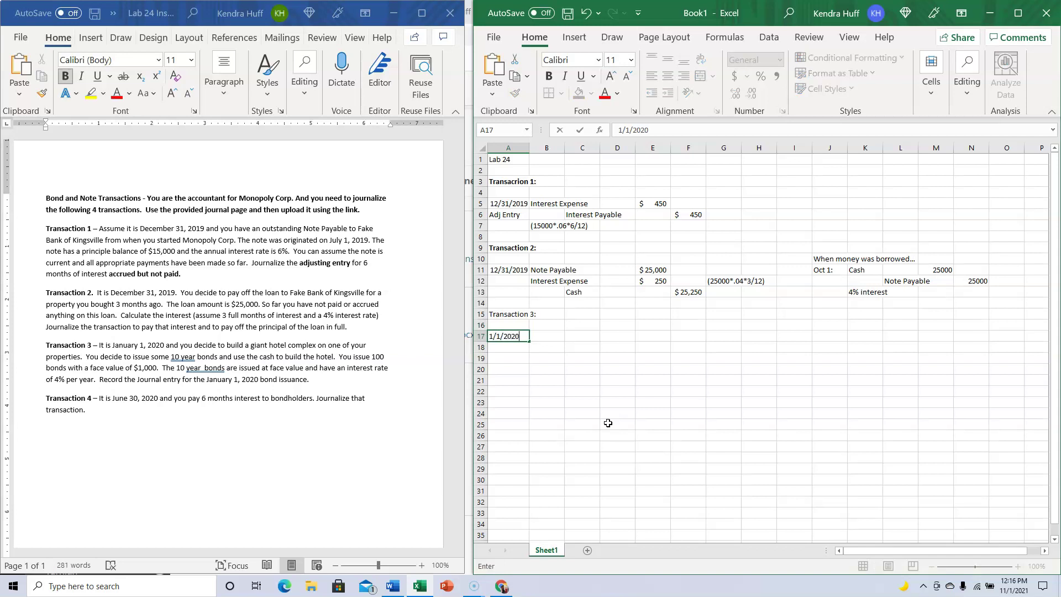
pyautogui.press('Tab')
pyautogui.write('Cash')
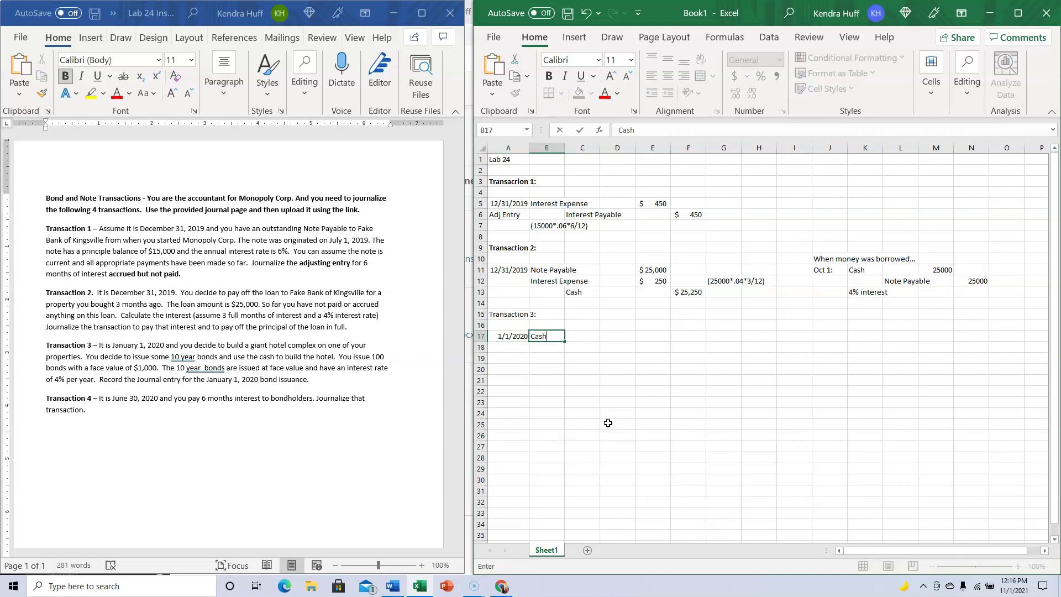
pyautogui.press('Return')
pyautogui.press('Tab')
pyautogui.write('Bond P')
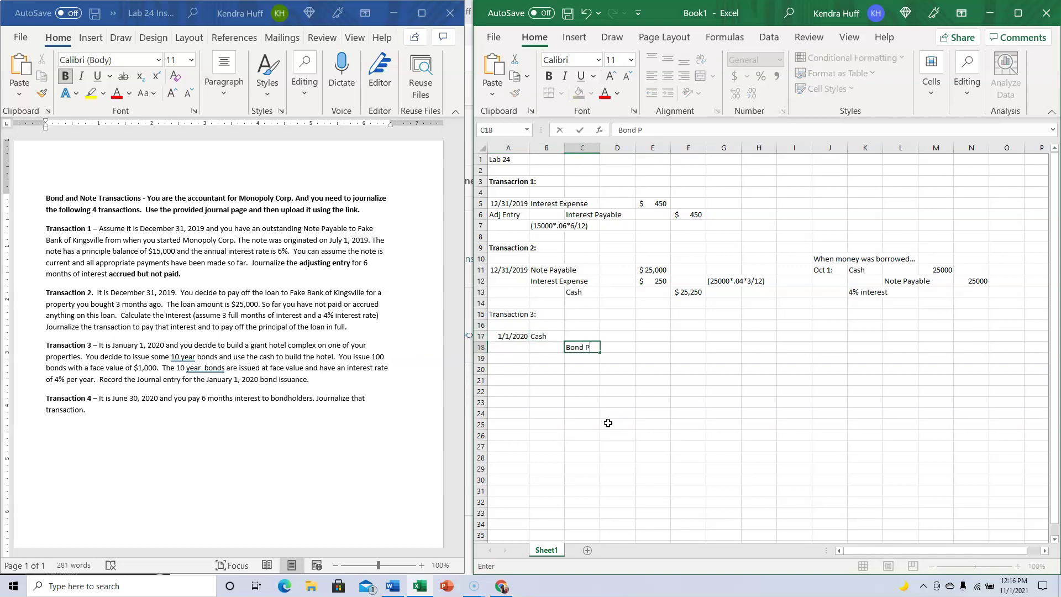
pyautogui.write('ayable')
pyautogui.press('Return')
pyautogui.write('(')
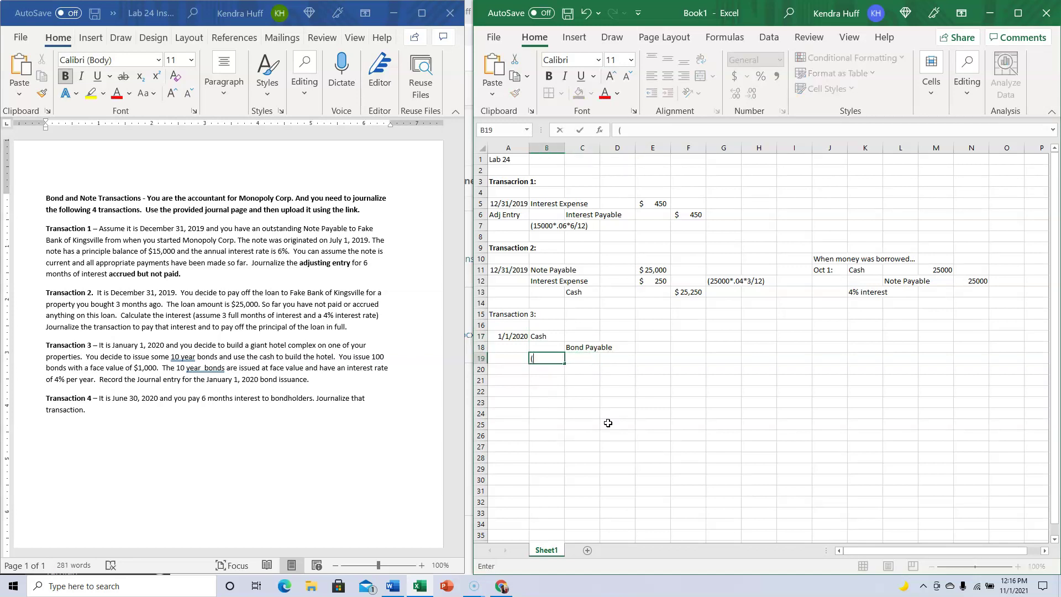
pyautogui.write('$1,000*100)')
pyautogui.press('Return')
# - Enter =1000*100000 in E17 and =E17 in F18 for the $100,000,000 amounts
pyautogui.press('Up')
pyautogui.press('Up')
pyautogui.press('Up')
pyautogui.press('Right')
pyautogui.press('Right')
pyautogui.press('Right')
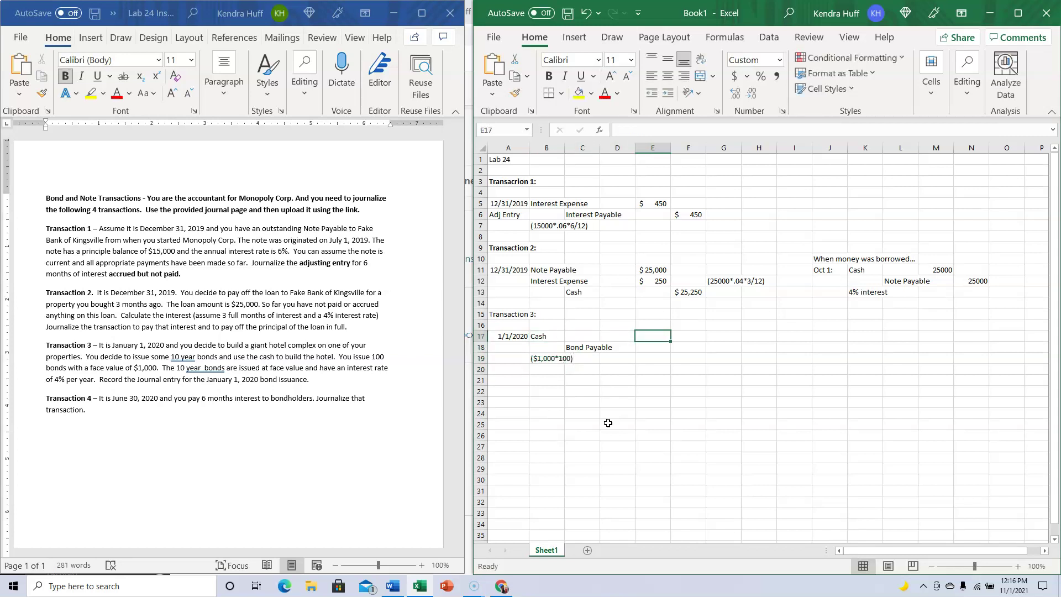
pyautogui.write('=1000')
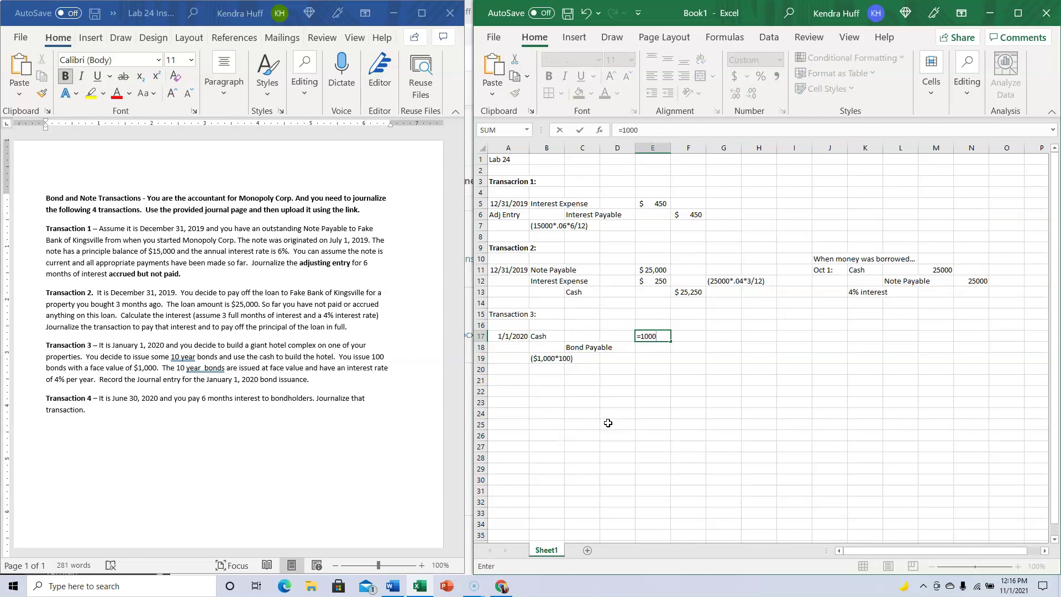
pyautogui.write('*1000000*100')
pyautogui.press('Return')
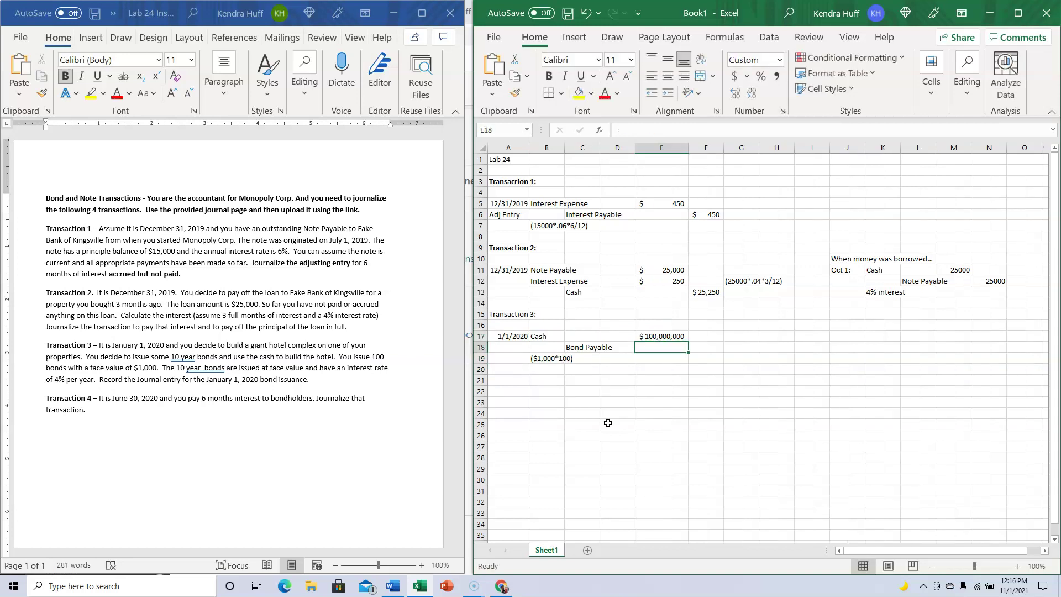
pyautogui.press('Right')
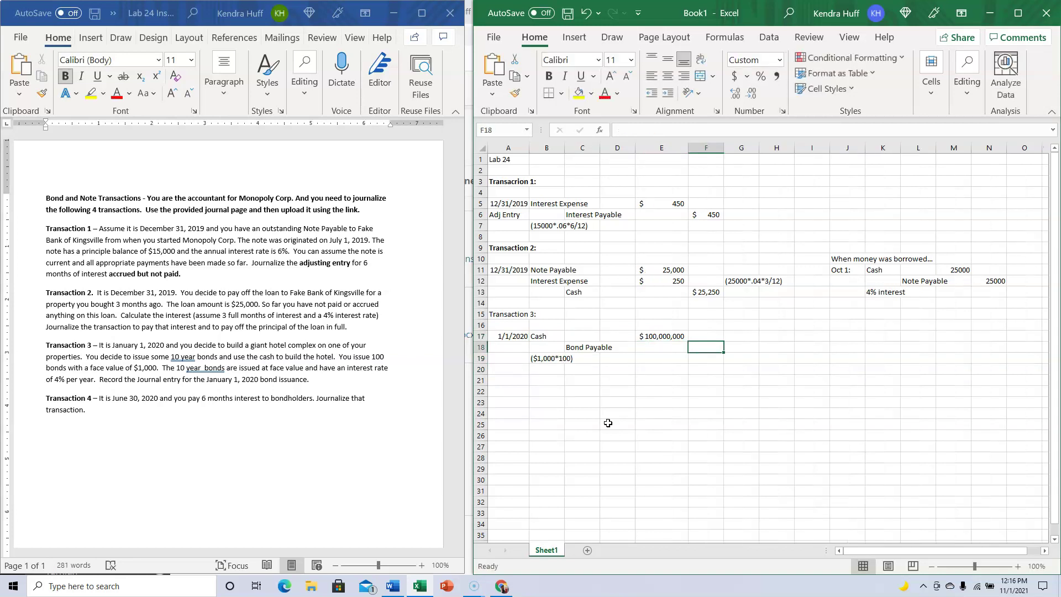
pyautogui.write('=')
pyautogui.press('Up')
pyautogui.press('Left')
pyautogui.press('Return')
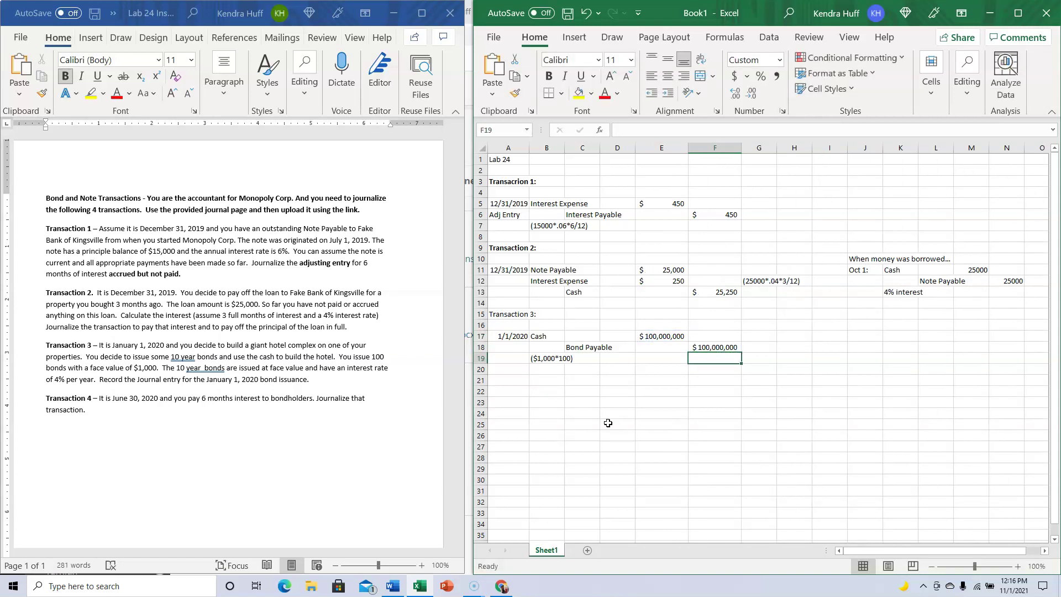
pyautogui.press('Down')
pyautogui.press('Left')
pyautogui.press('Left')
pyautogui.press('Left')
pyautogui.press('Left')
pyautogui.press('Left')
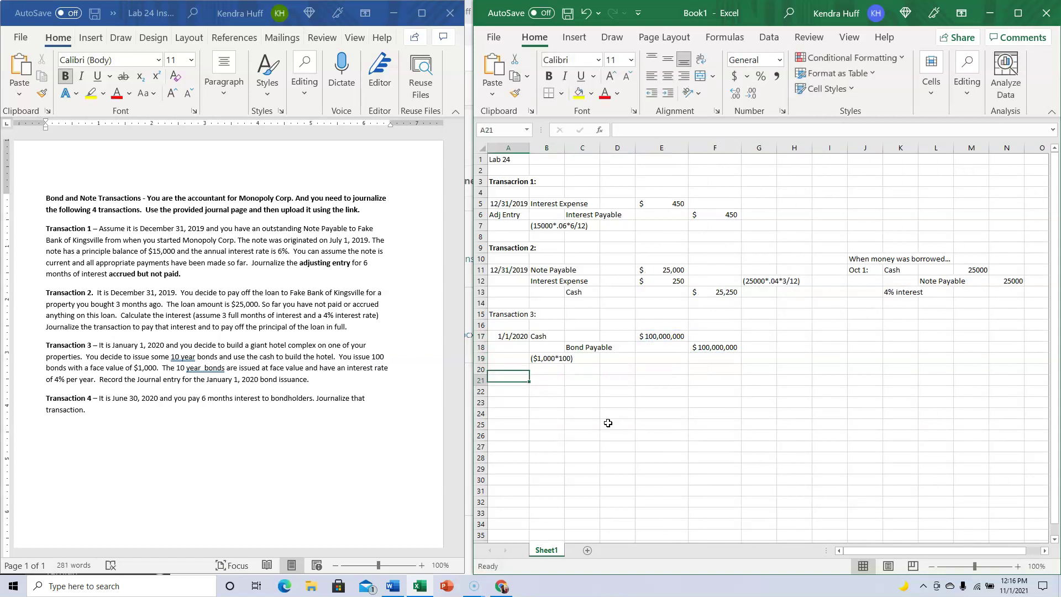
pyautogui.press('Down')
# - Bold the Transaction 3: heading and enter 'Transaction 4:' in A22
pyautogui.click(505, 314)
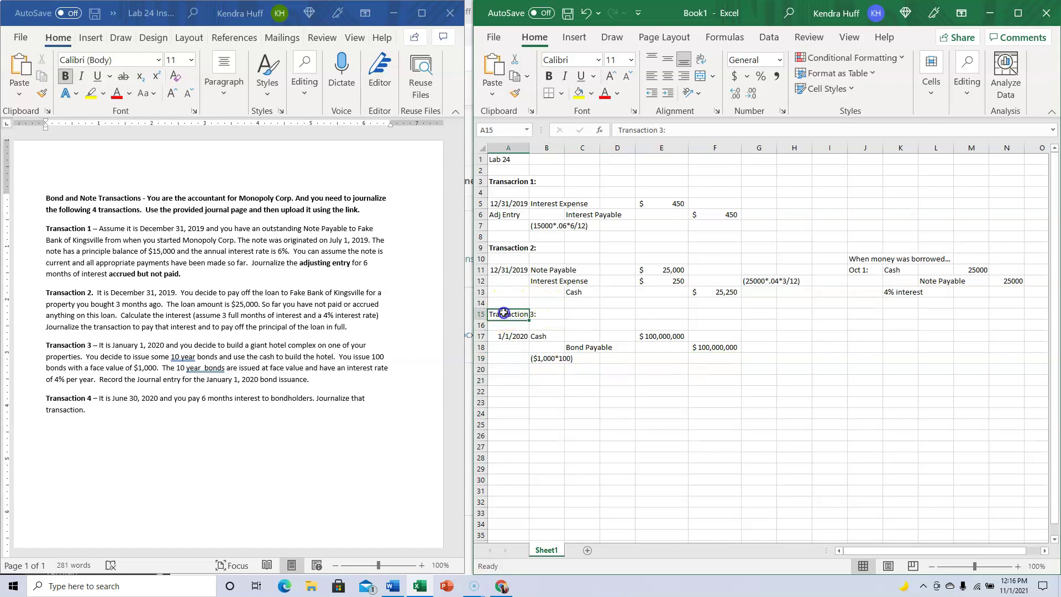
pyautogui.click(549, 78)
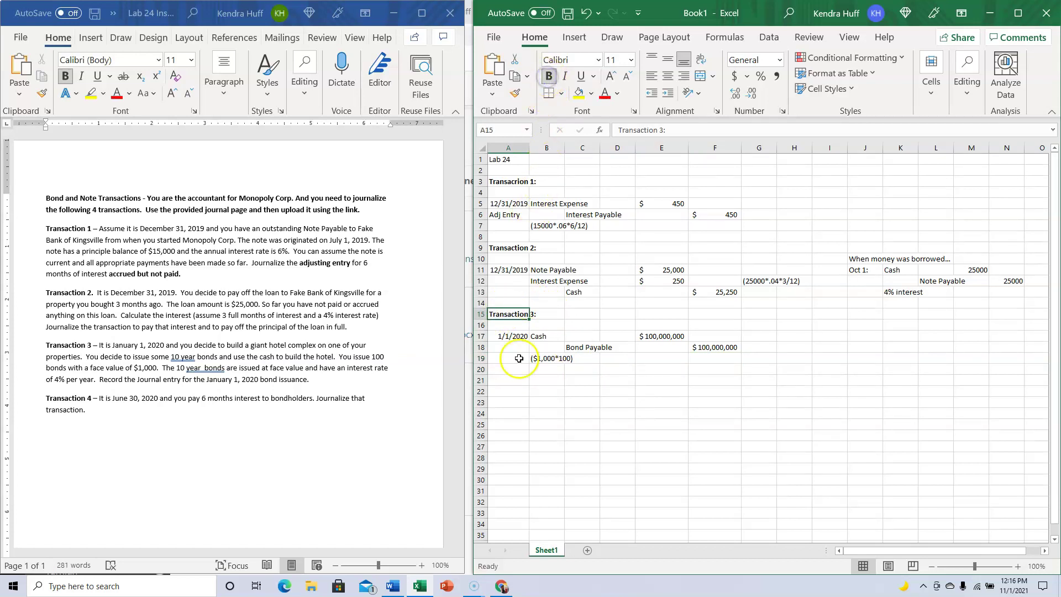
pyautogui.click(511, 391)
pyautogui.write('Trab=n')
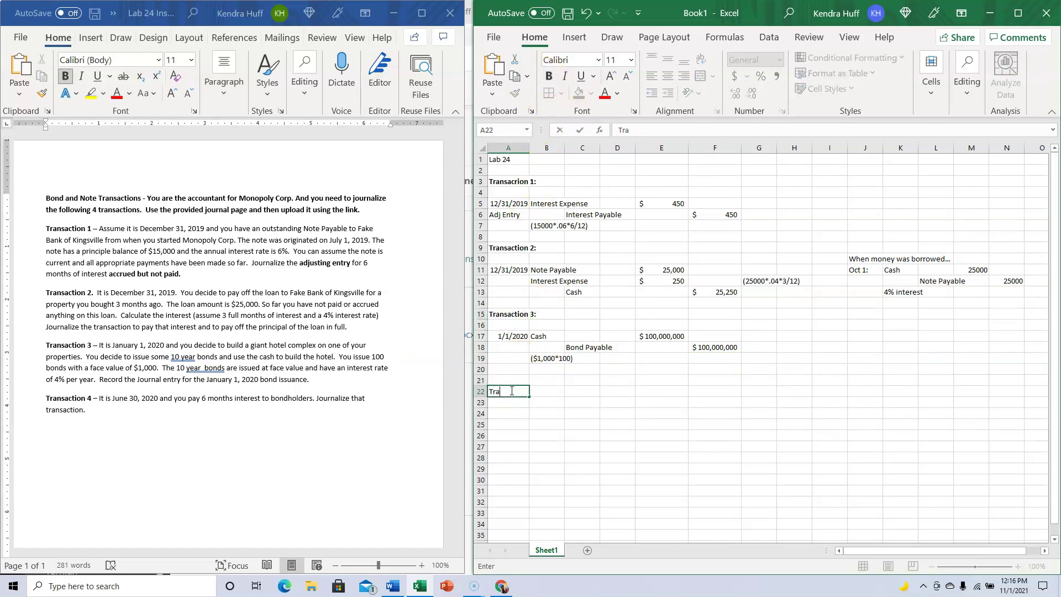
pyautogui.press('BackSpace')
pyautogui.press('BackSpace')
pyautogui.press('BackSpace')
pyautogui.write('nsaction 4:')
pyautogui.press('Return')
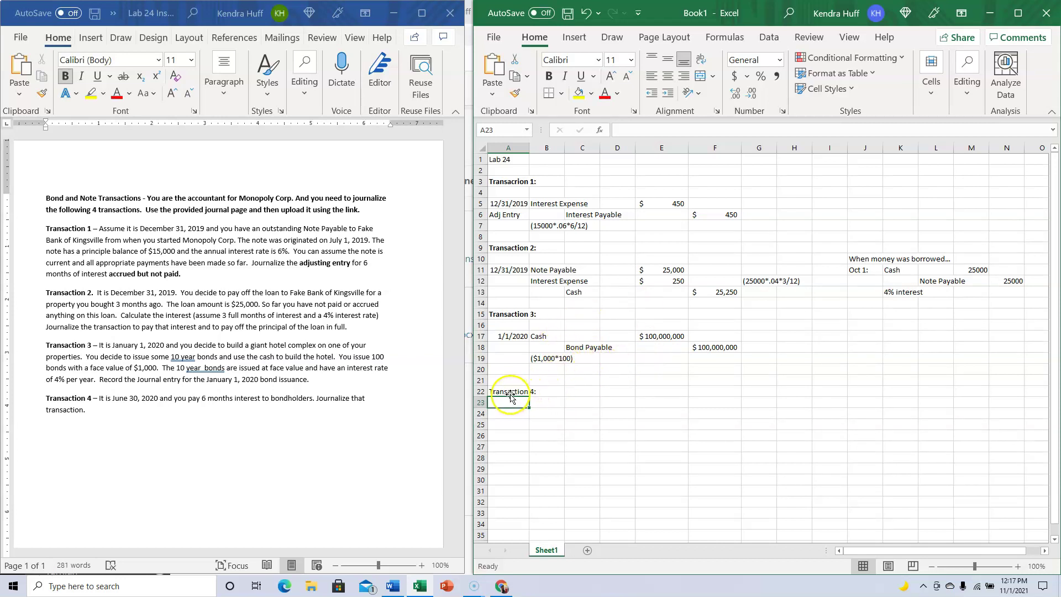
# - Make the Transaction 4: heading in A22 bold
pyautogui.click(508, 391)
pyautogui.click(549, 75)
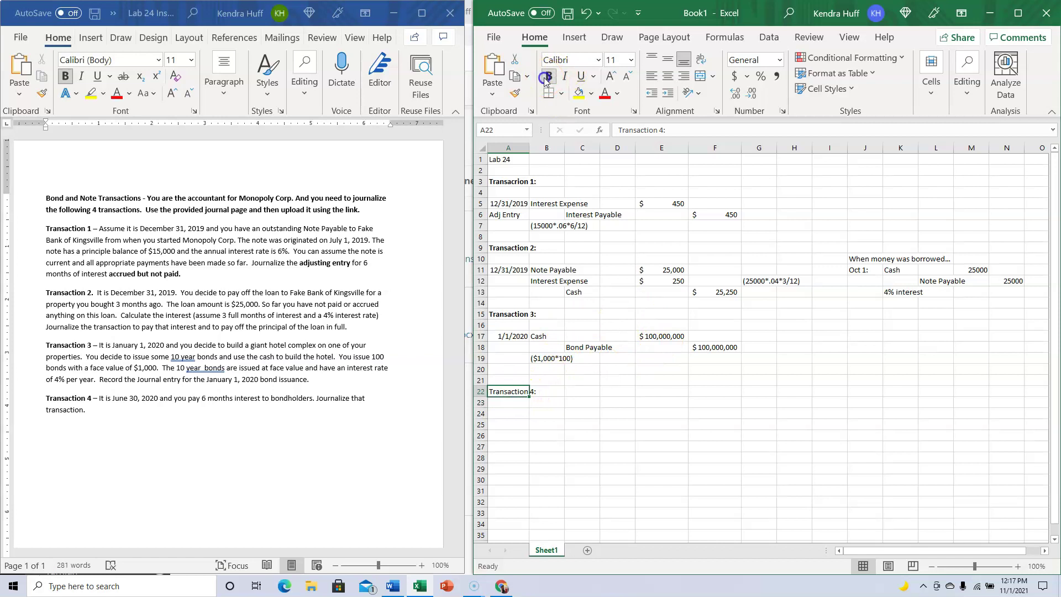
pyautogui.click(518, 404)
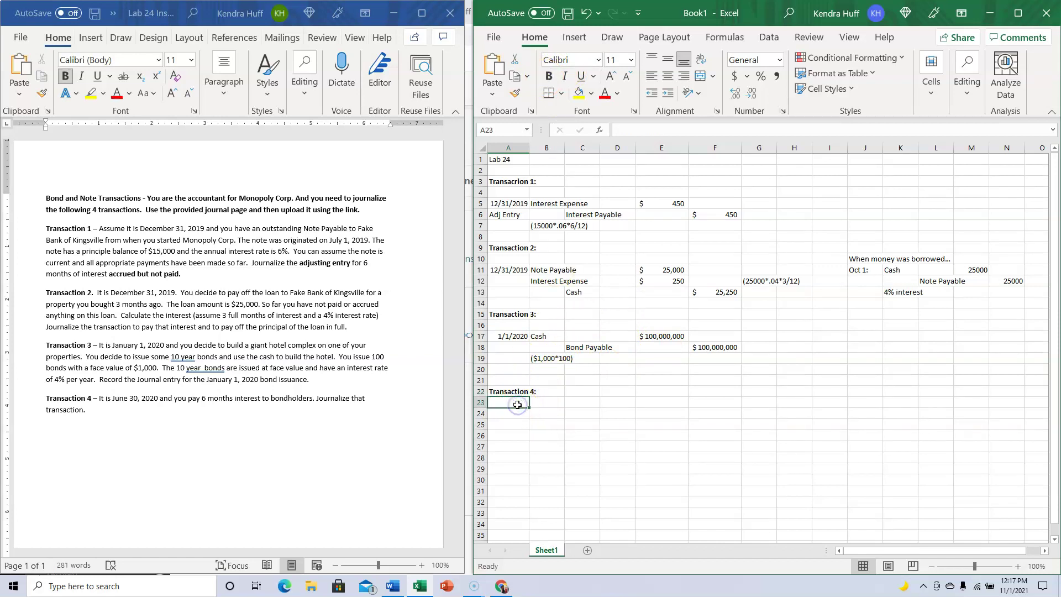
# - Enter the 6/30/2020 date with an Interest Expense debit line and an indented Cash credit
pyautogui.write('6/30/2020')
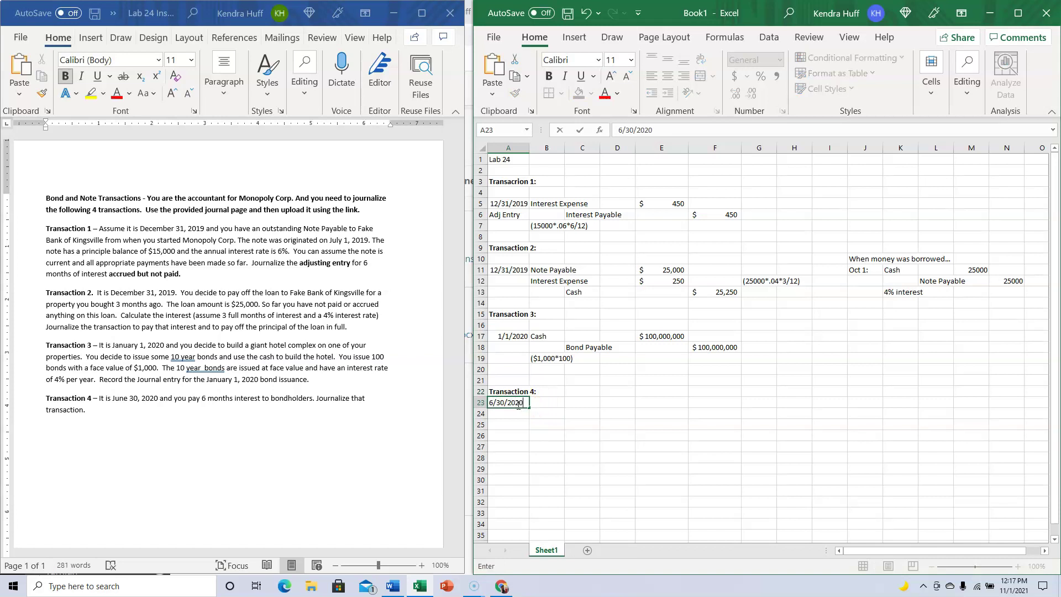
pyautogui.press('Return')
pyautogui.press('Up')
pyautogui.press('Right')
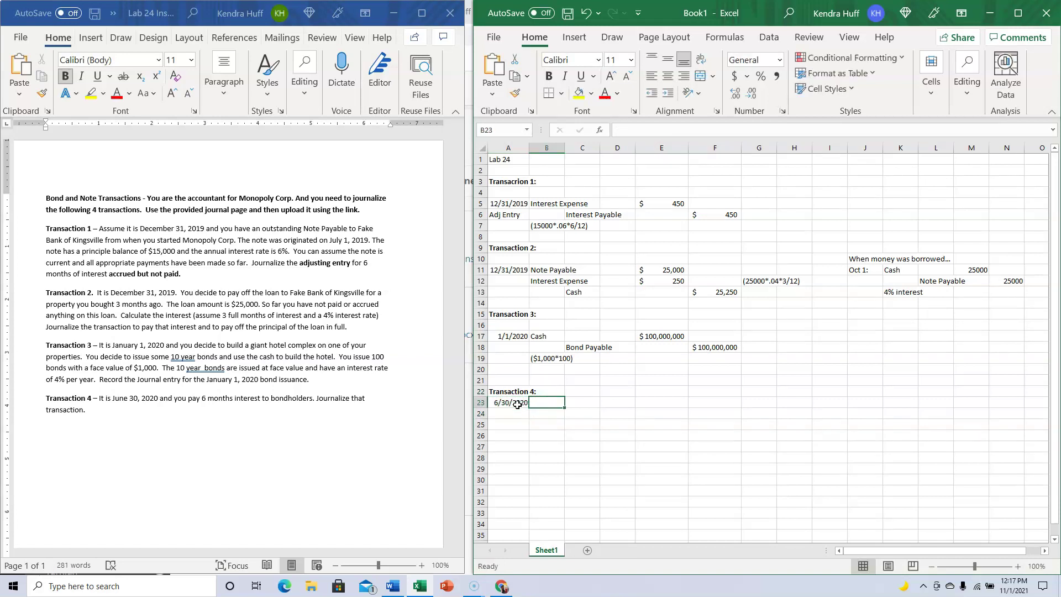
pyautogui.write('Interst ex')
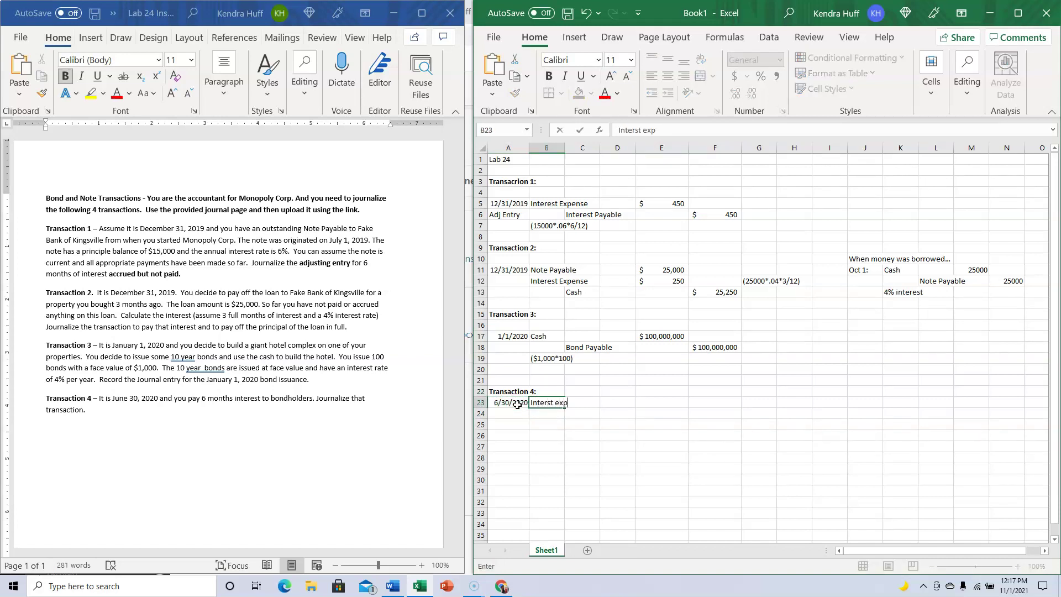
pyautogui.press('BackSpace')
pyautogui.write('Expense')
pyautogui.press('Down')
pyautogui.press('Right')
pyautogui.write('Cash')
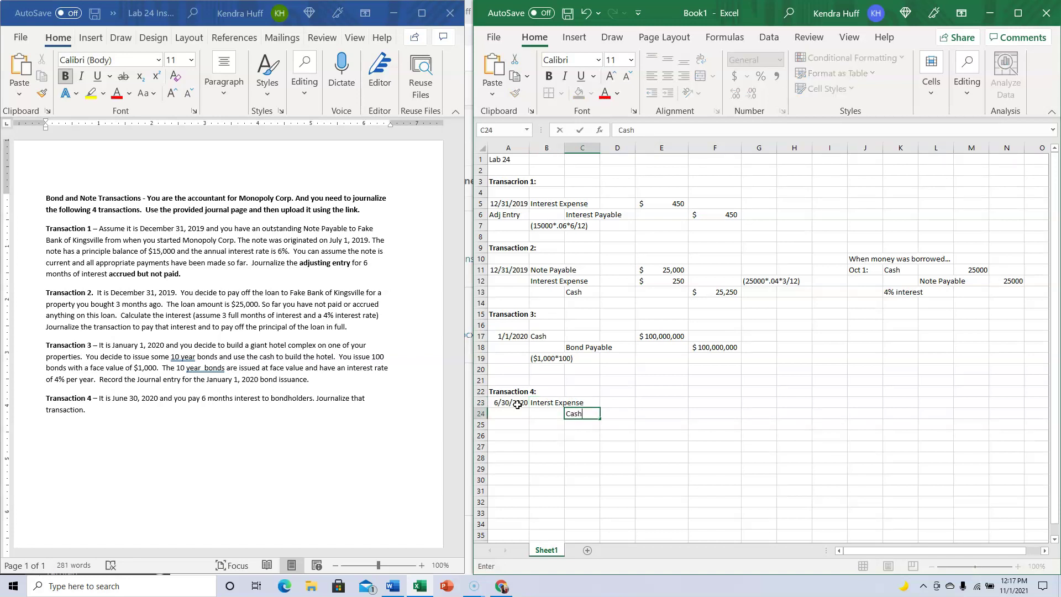
pyautogui.press('Up')
pyautogui.press('Left')
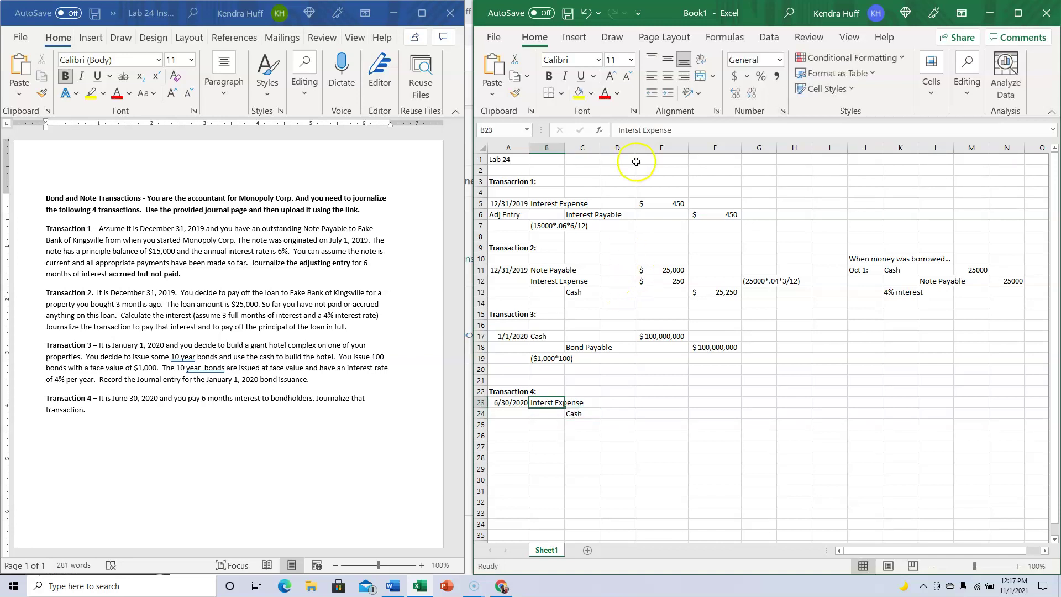
# - Correct the spelling of Interest Expense and add the note (100,000,000*.04*6/12) below the entry
pyautogui.click(636, 131)
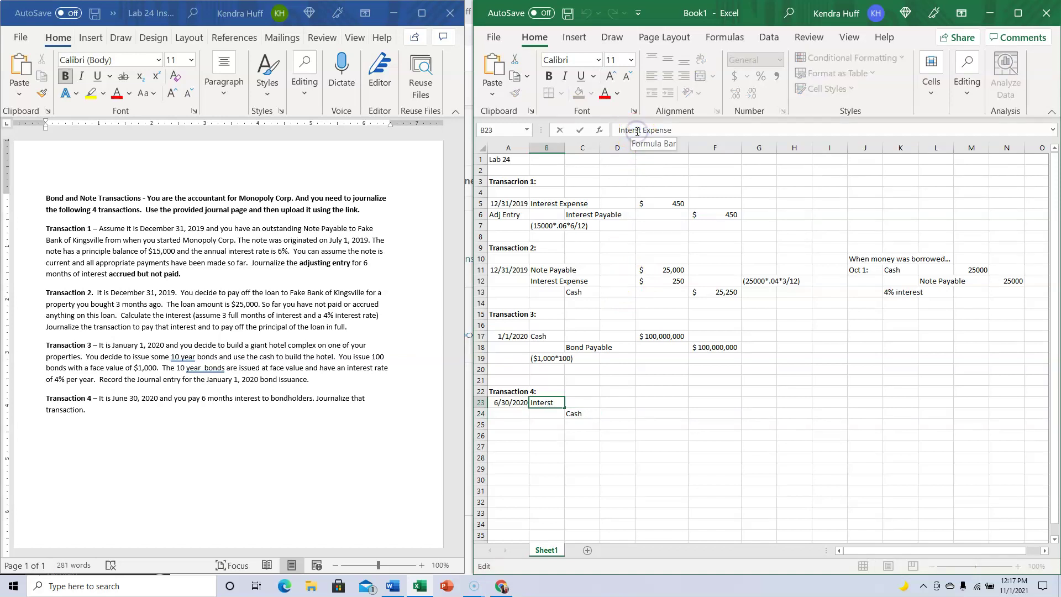
pyautogui.write('e')
pyautogui.press('Return')
pyautogui.press('Return')
pyautogui.press('BackSpace')
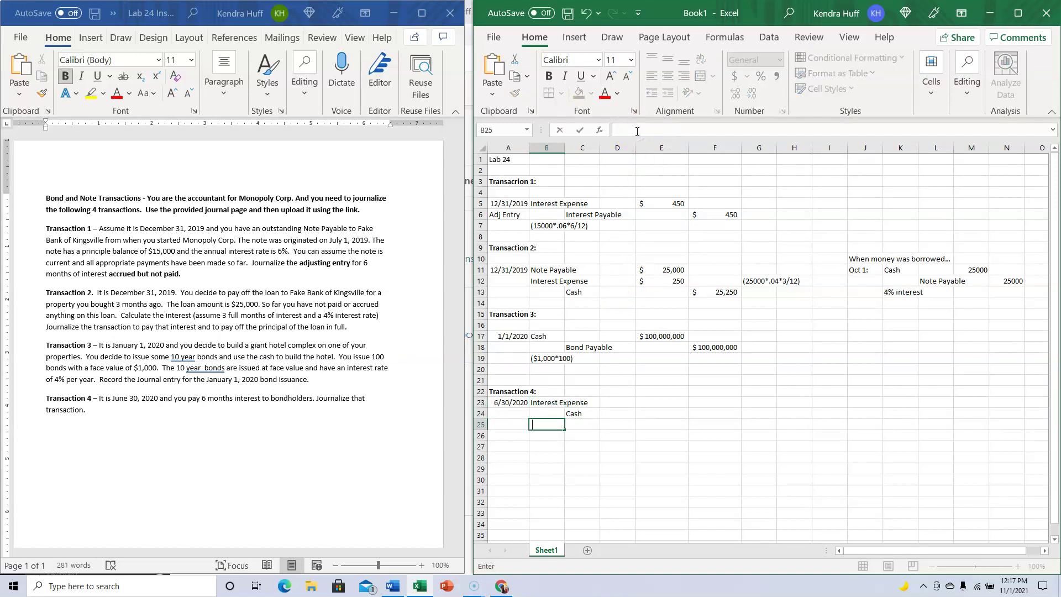
pyautogui.write('(100,000,000*.04*')
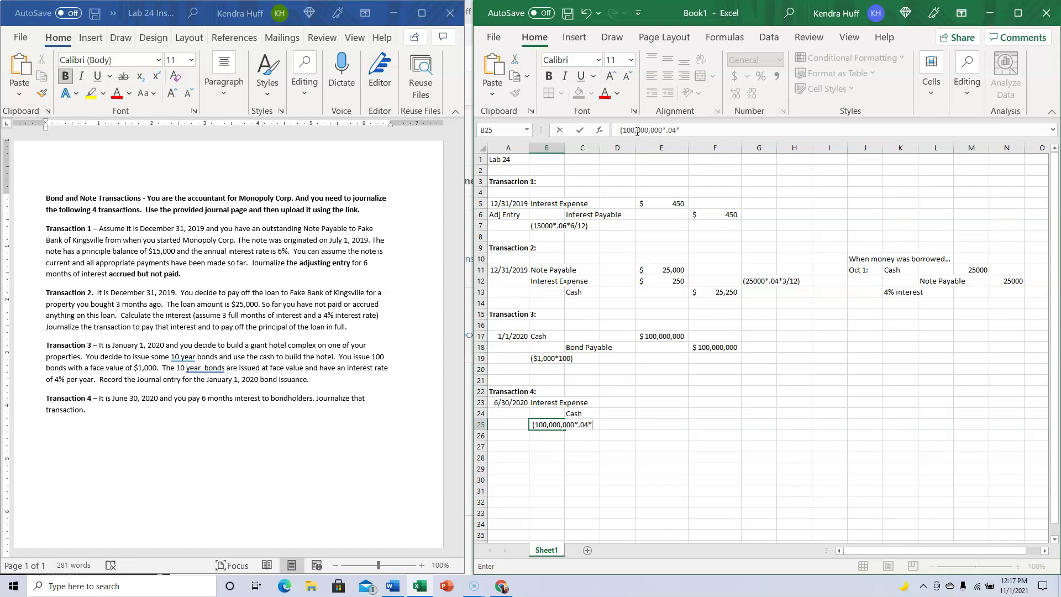
pyautogui.write('6/12')
pyautogui.press('Up')
pyautogui.press('Up')
pyautogui.press('Up')
pyautogui.press('Right')
pyautogui.press('Right')
pyautogui.press('Right')
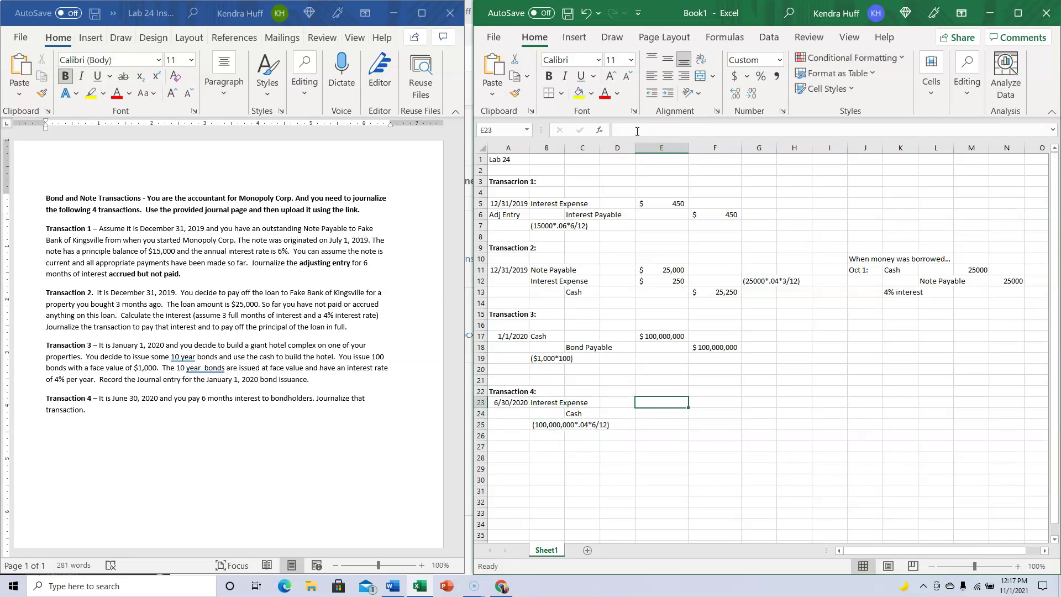
# - Enter =100000000*.04*6/12 in E23, then replace it with =E17*.02
pyautogui.write('=')
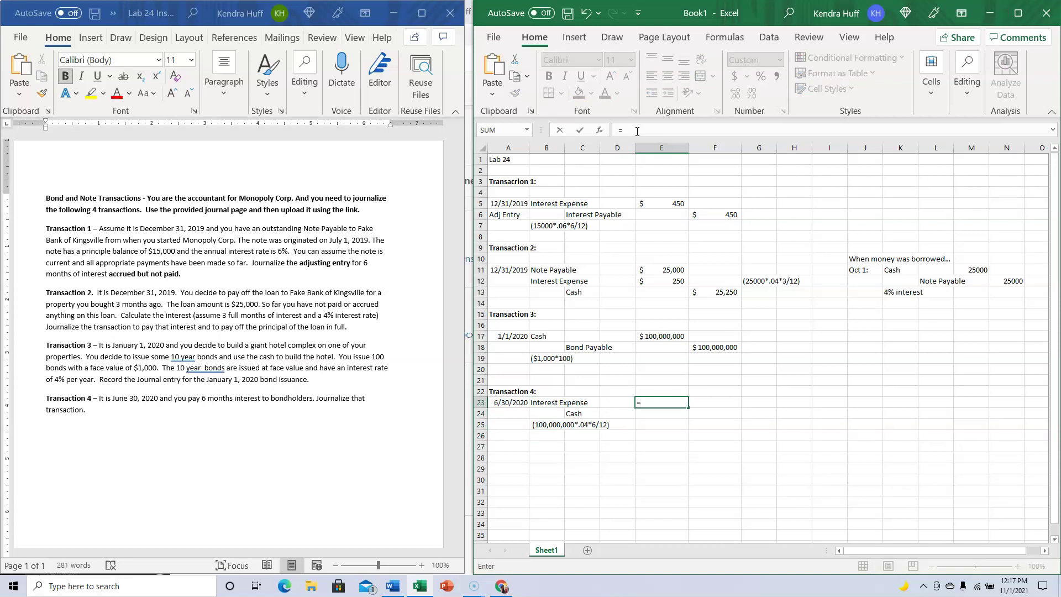
pyautogui.write('100000000*.04')
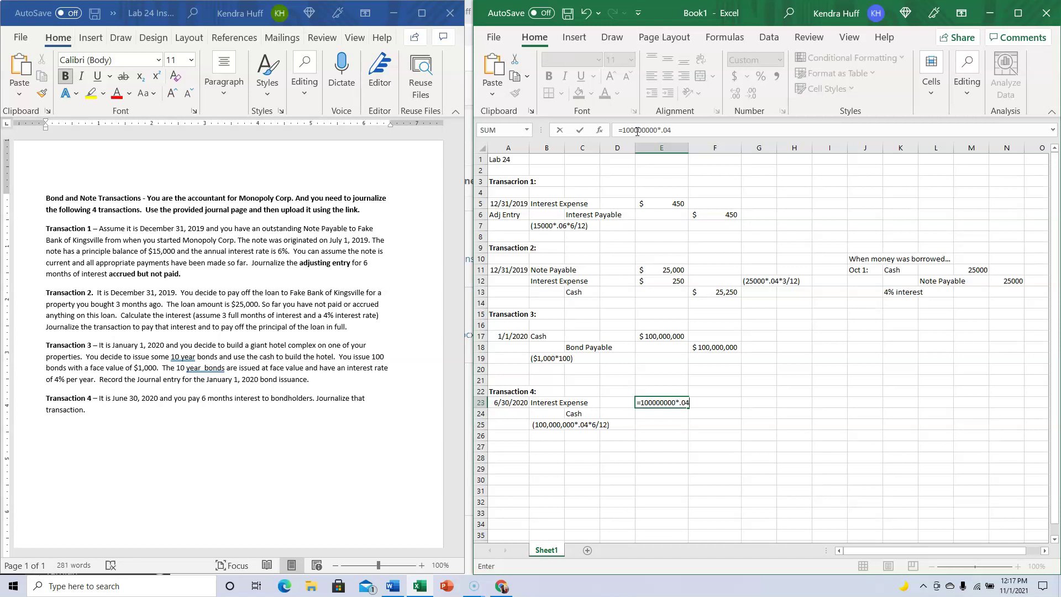
pyautogui.write('*6/12')
pyautogui.press('Return')
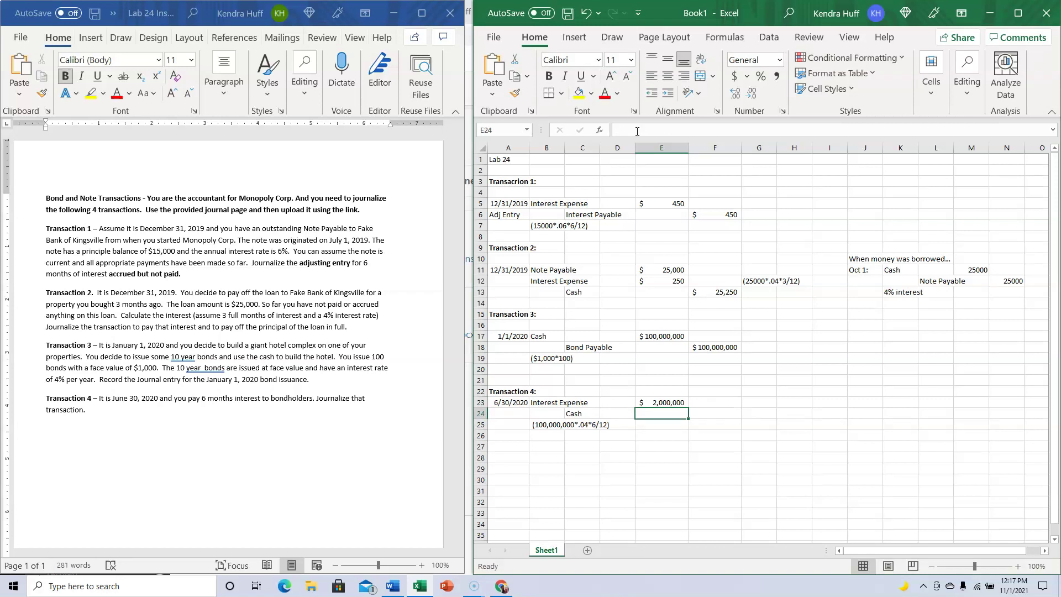
pyautogui.press('Up')
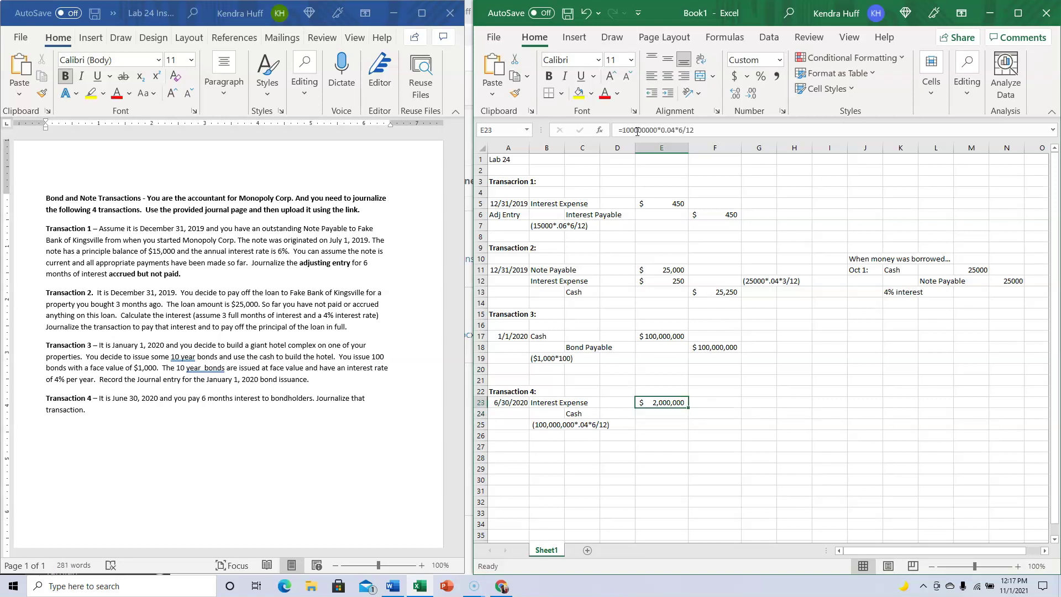
pyautogui.write('=')
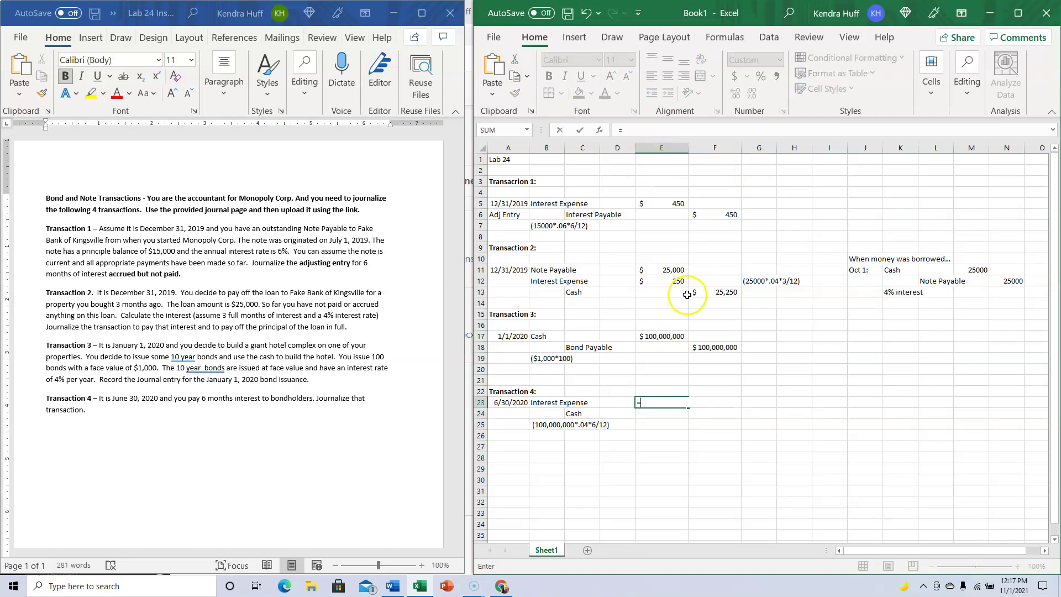
pyautogui.click(664, 334)
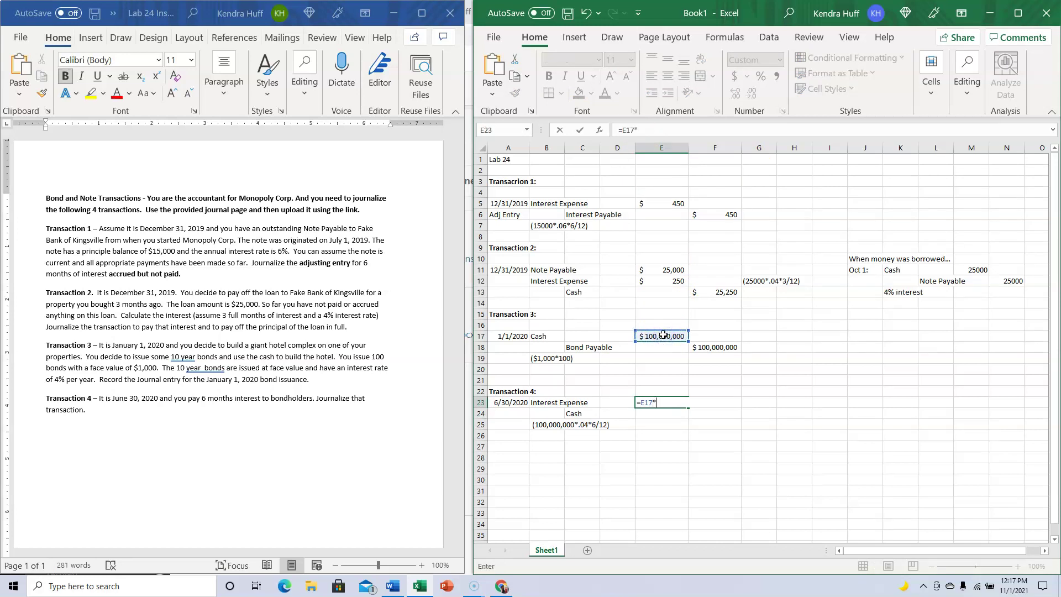
pyautogui.write('*.02')
pyautogui.press('Return')
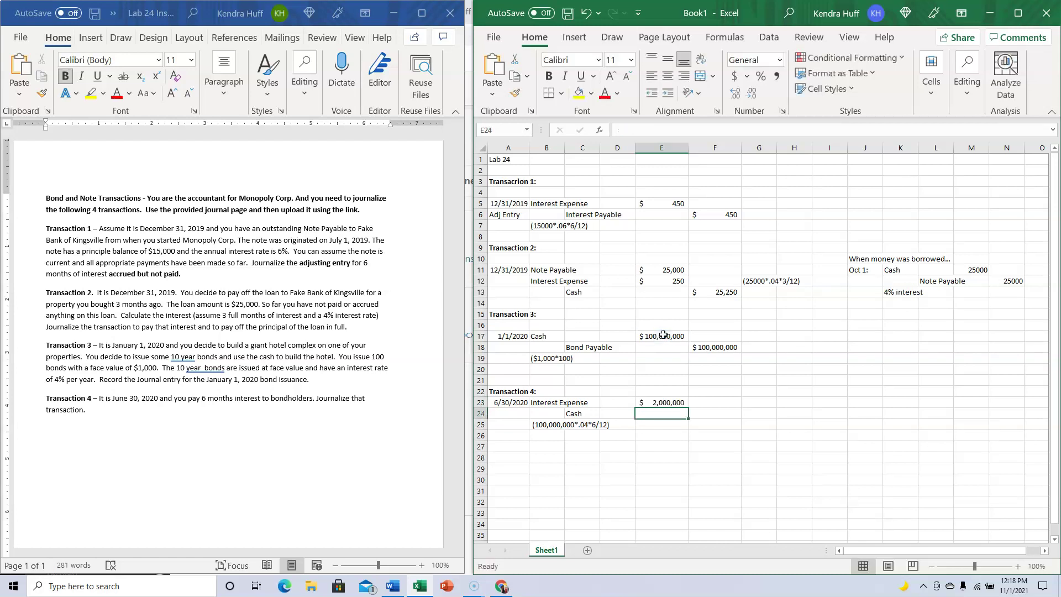
# - Enter =F18*.04*6/12 as the Cash credit in F24 and remove its decimals
pyautogui.press('Tab')
pyautogui.write('=')
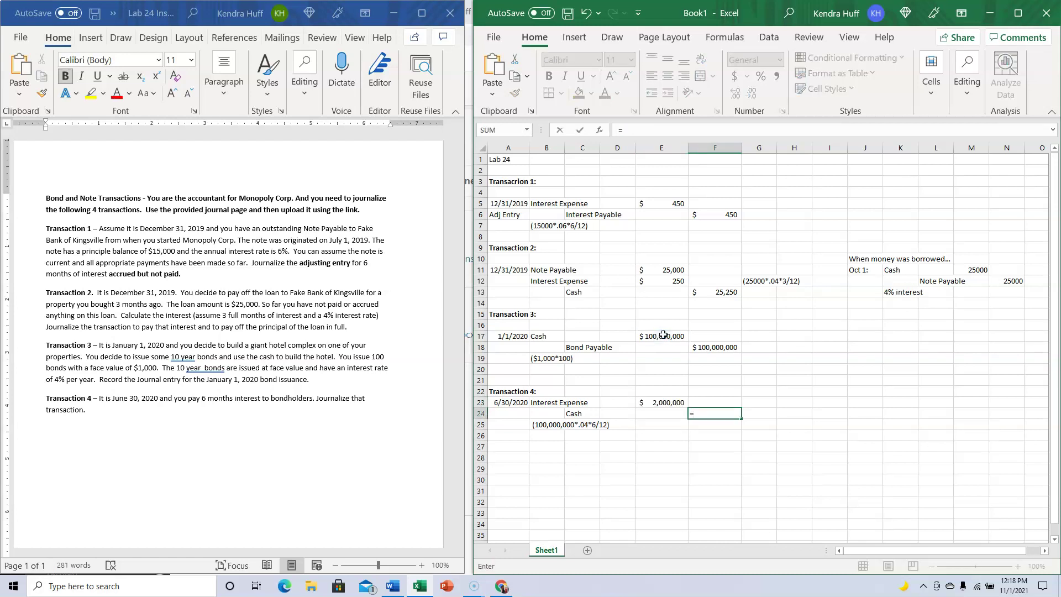
pyautogui.click(701, 347)
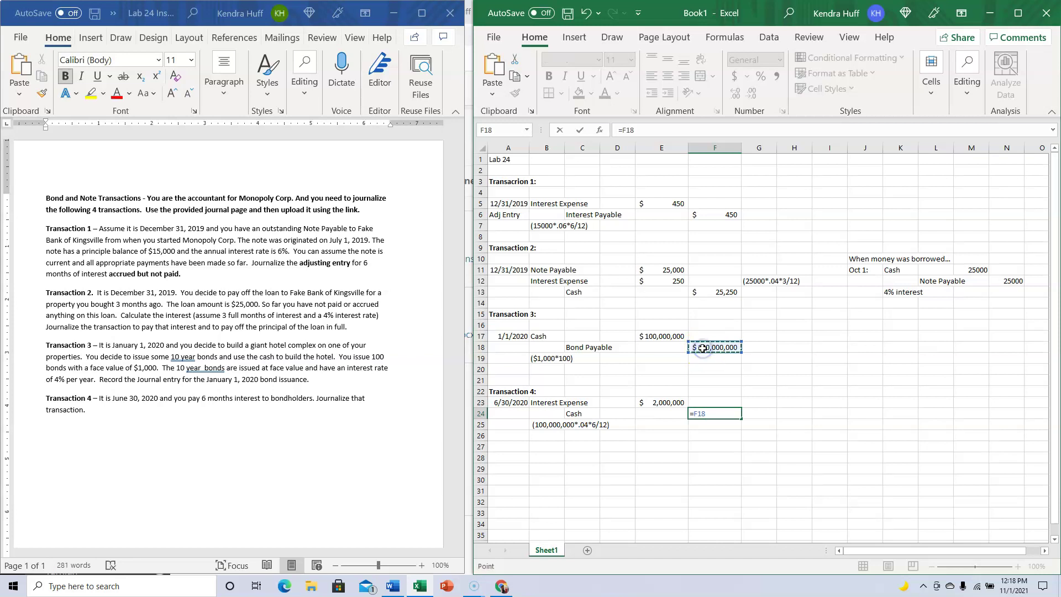
pyautogui.write('*.04*6/12')
pyautogui.press('Return')
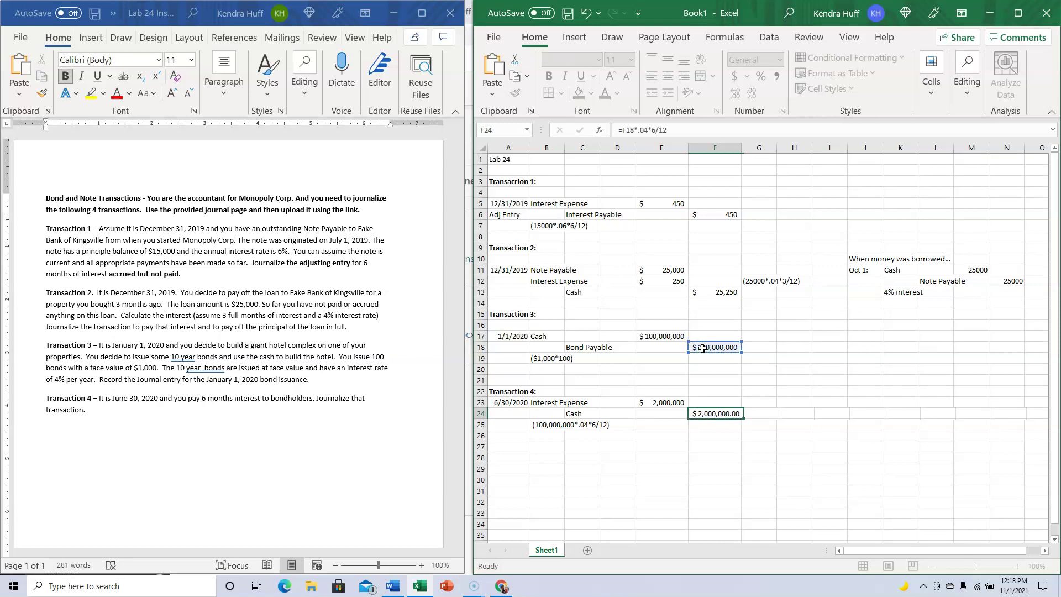
pyautogui.click(734, 412)
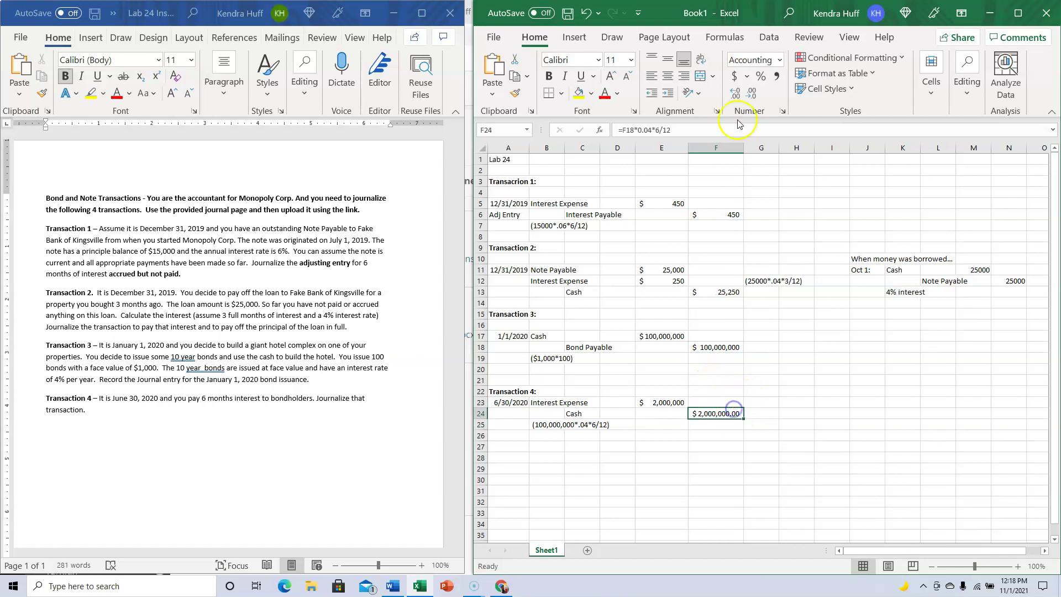
pyautogui.click(751, 95)
pyautogui.click(751, 95)
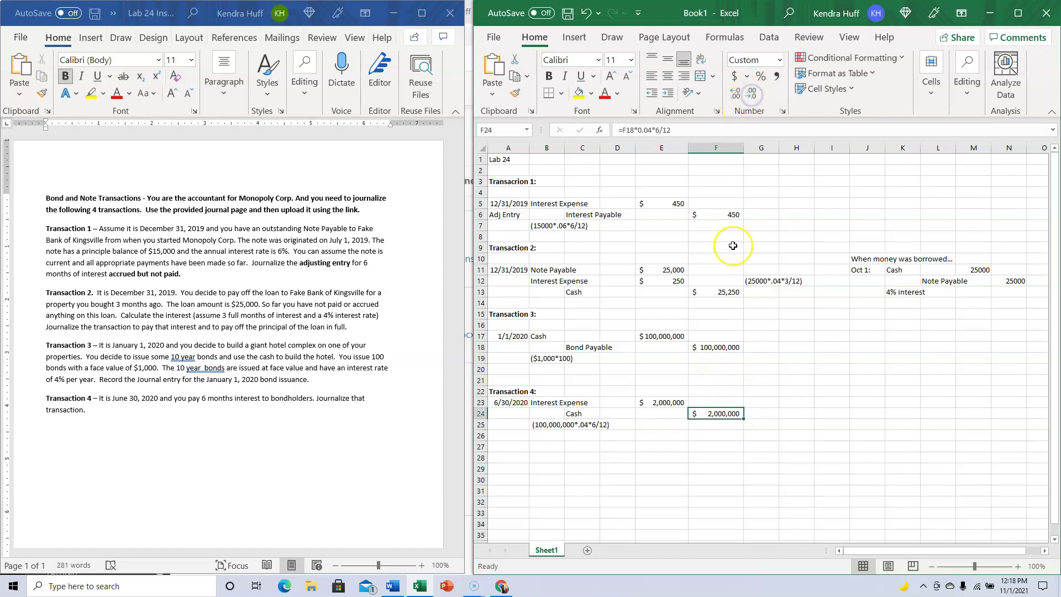
pyautogui.click(509, 159)
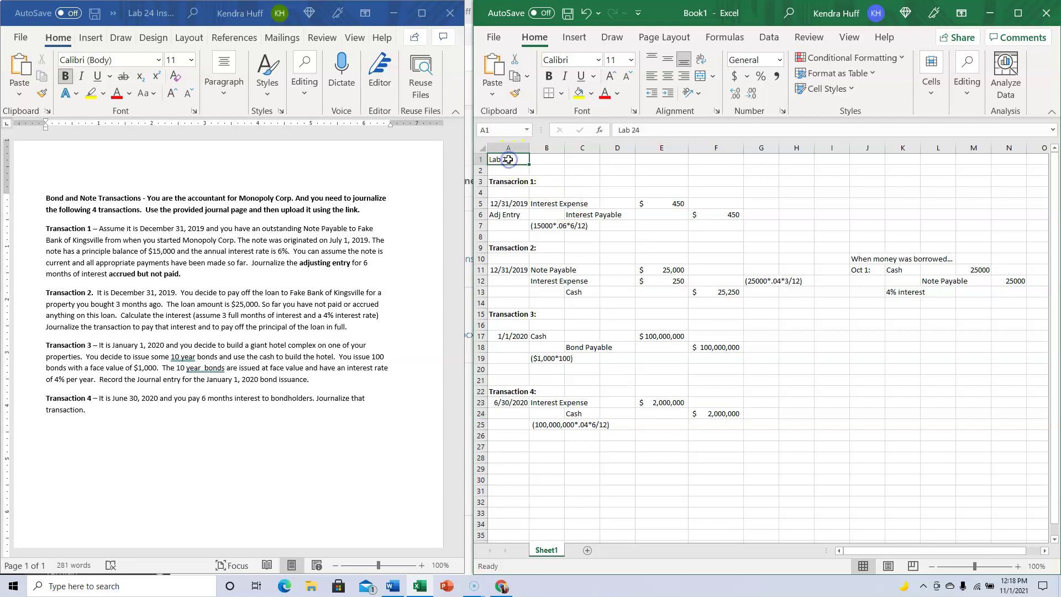